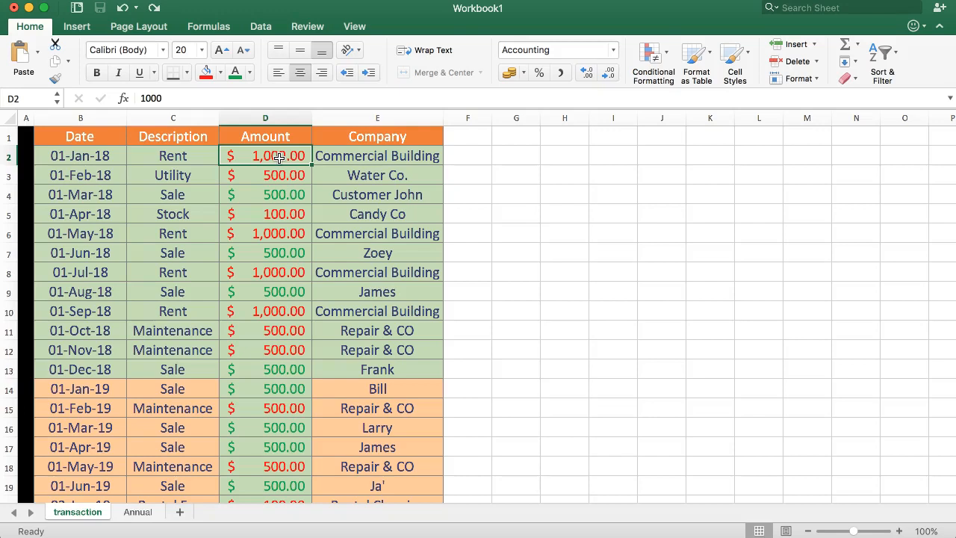
click(271, 194)
click(262, 168)
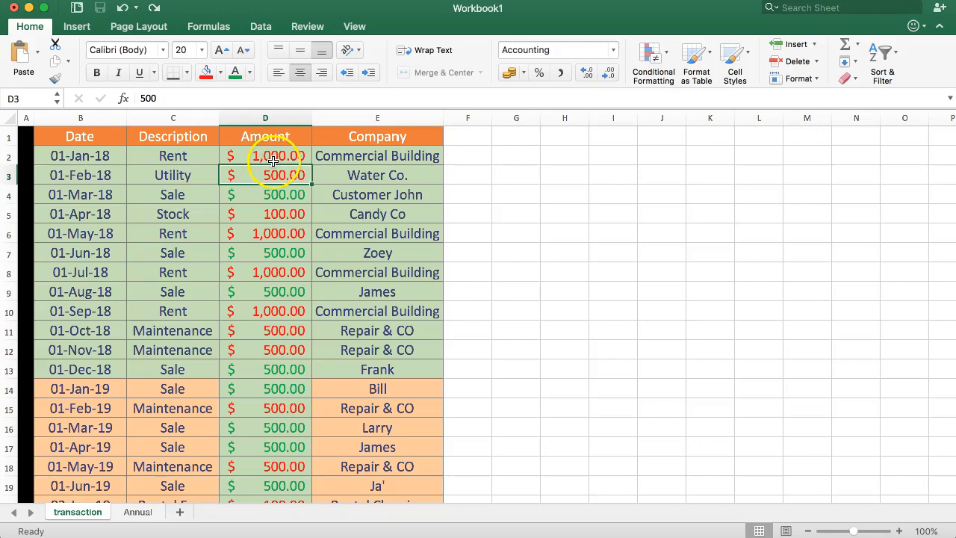
drag(113, 156, 246, 158)
click(271, 160)
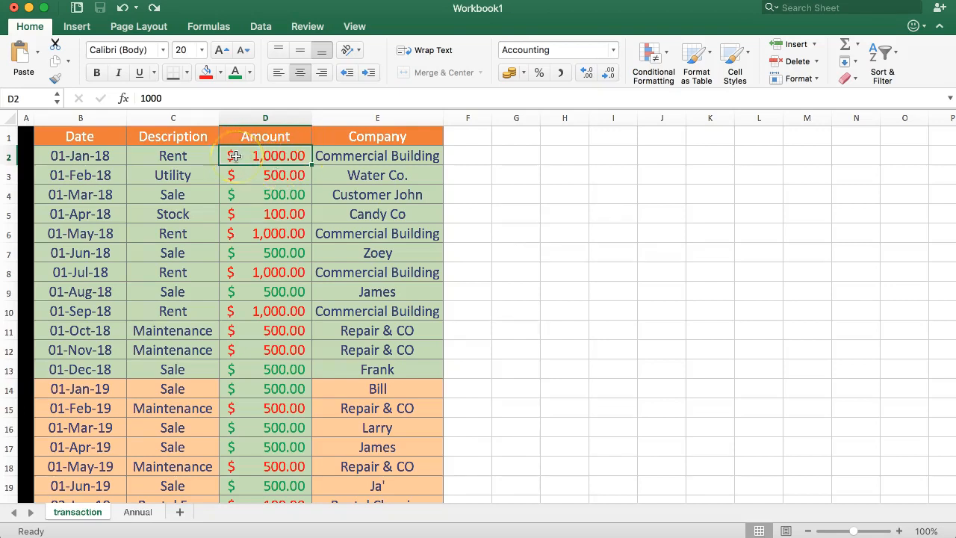
click(249, 155)
Enter the sample values -2500 in cell F2 and 500 in cell F3, beside the table
click(453, 158)
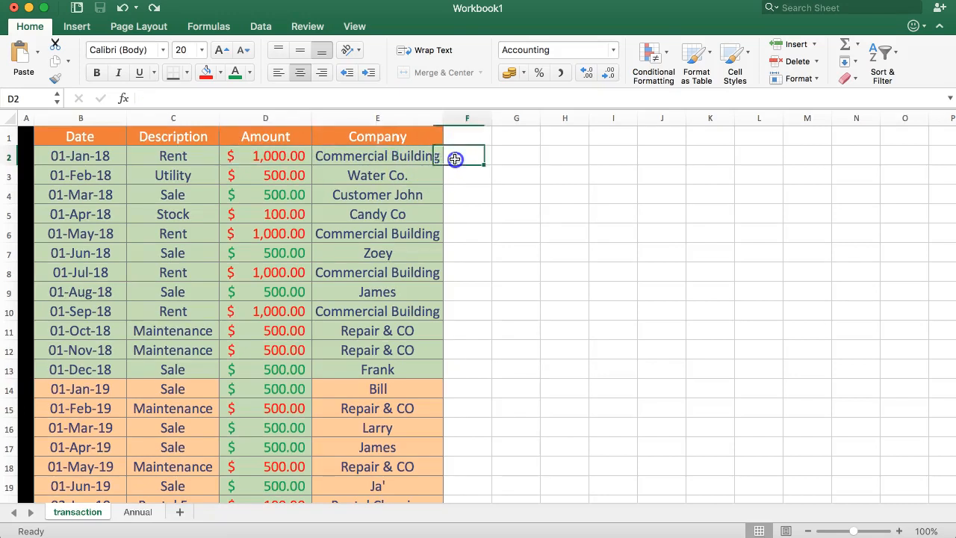
double_click(445, 155)
text(-)
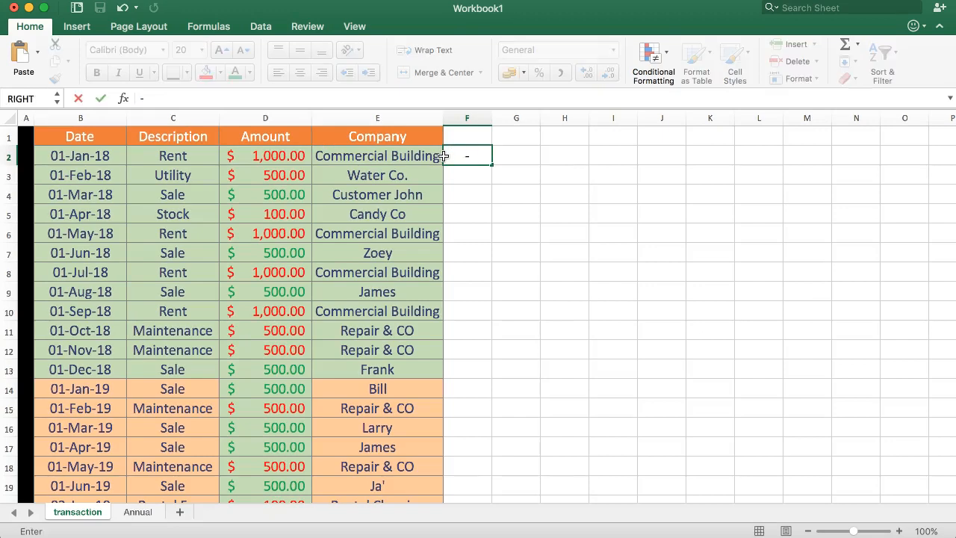
text(2500)
key(Return)
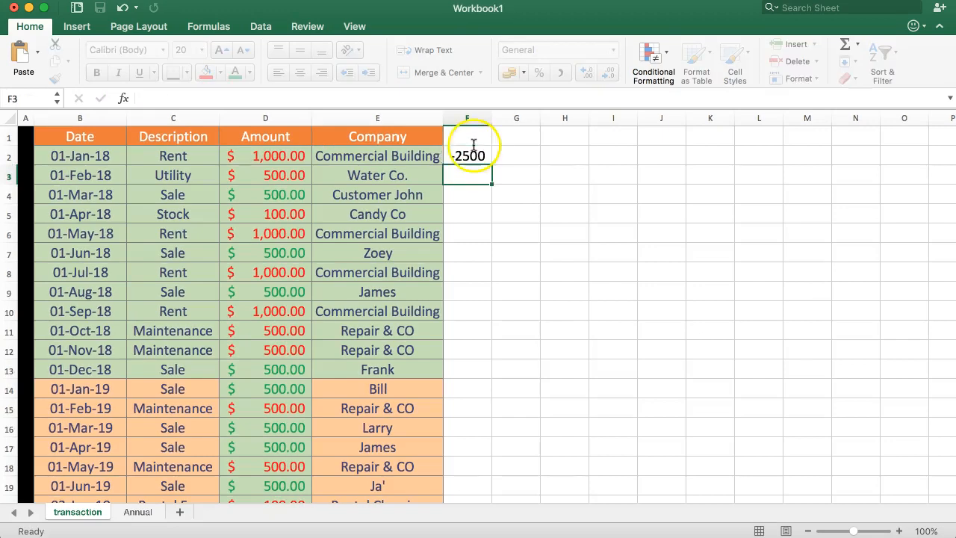
click(265, 158)
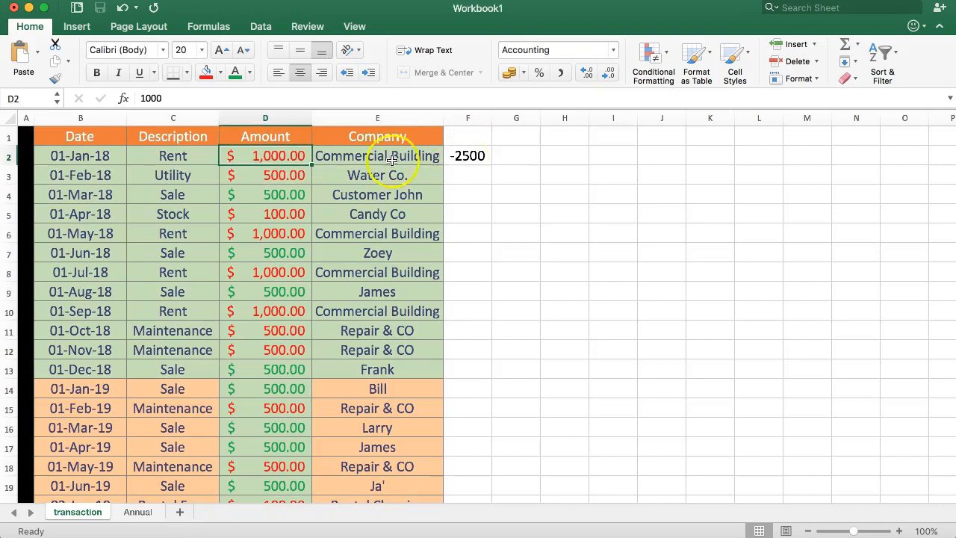
click(464, 174)
text(500)
key(Return)
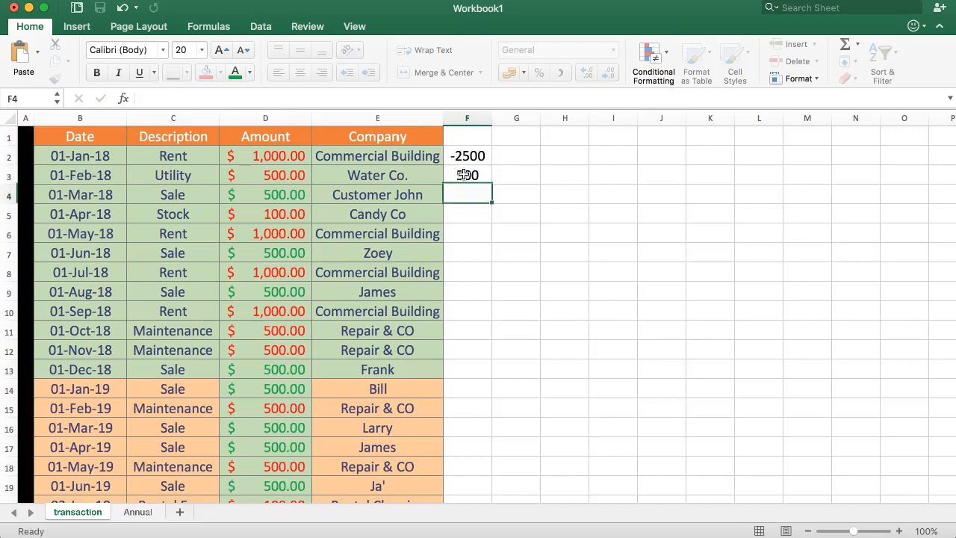
Clear the sample values beneath F1, in cells F2 to F4
drag(461, 155, 468, 186)
key(Delete)
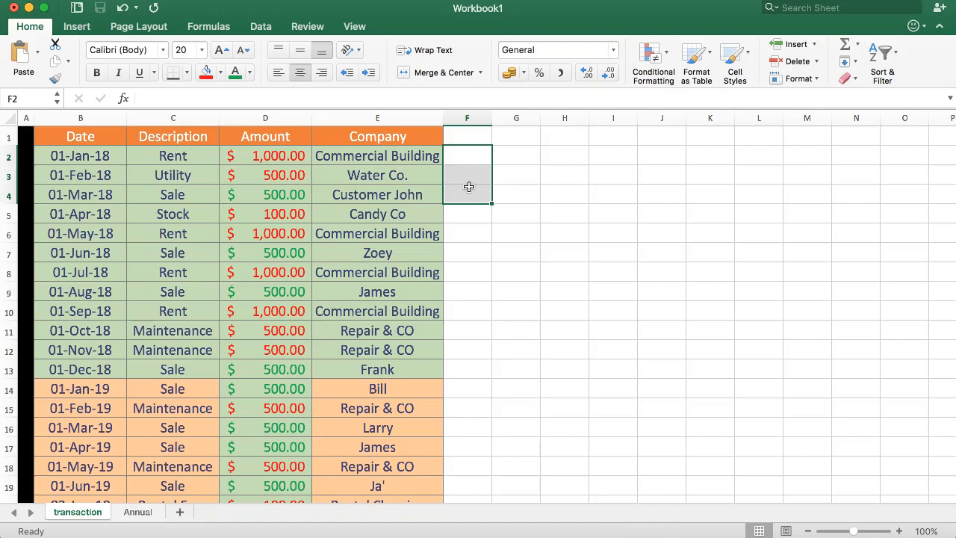
Start a Less Than conditional formatting rule on amount cell D2 with 0 as the comparison value
click(291, 158)
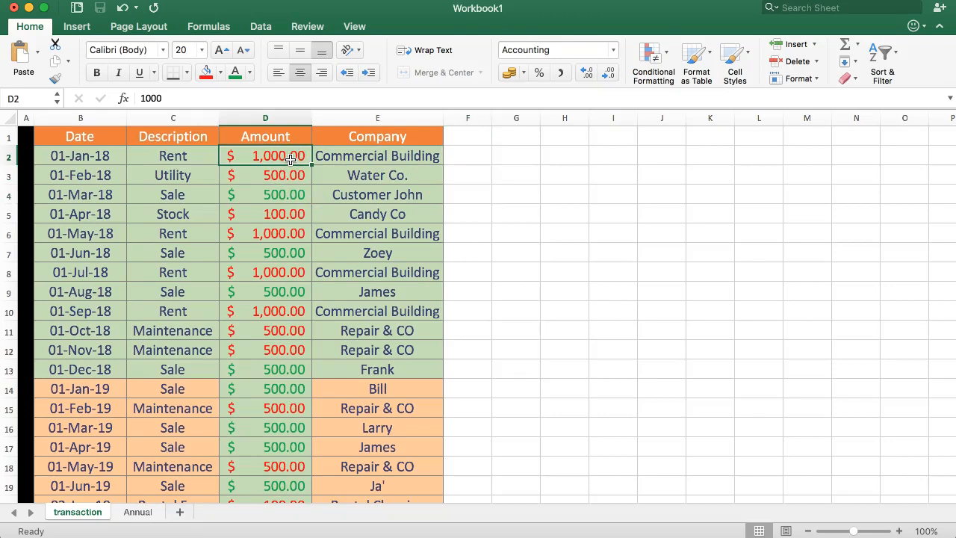
click(268, 196)
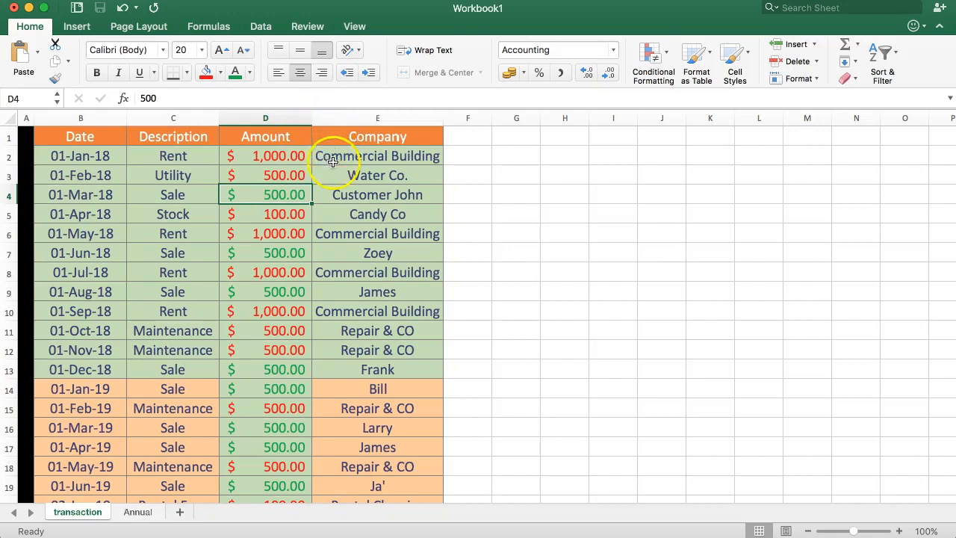
click(278, 159)
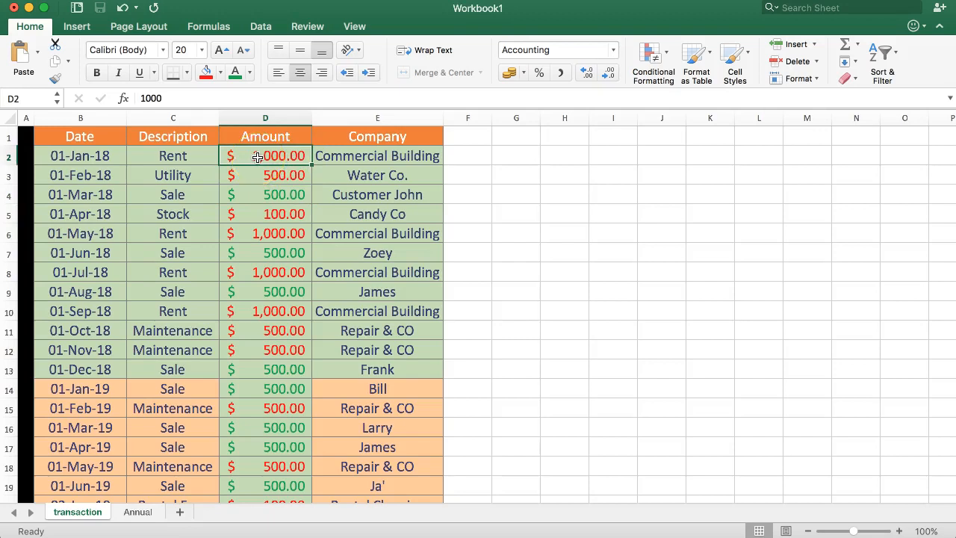
click(656, 57)
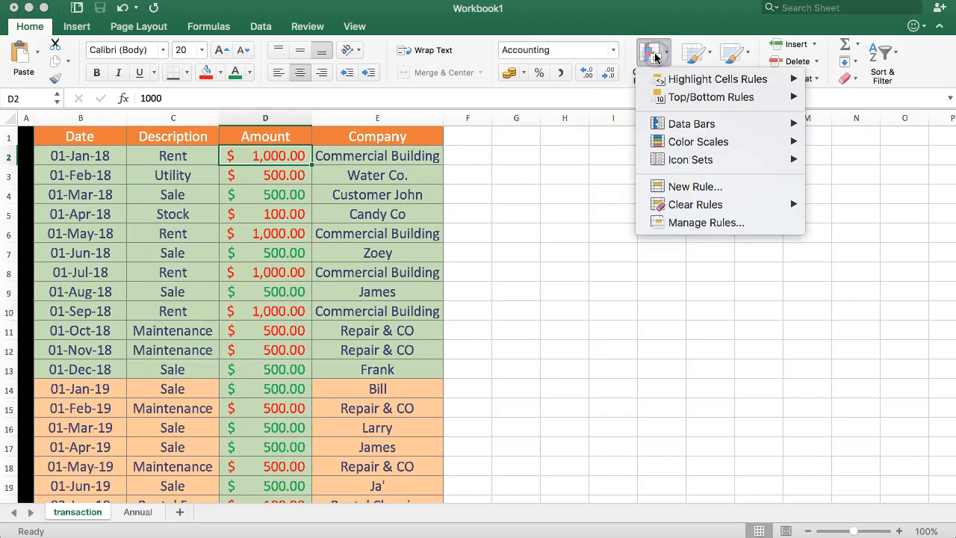
mouse_move(655, 79)
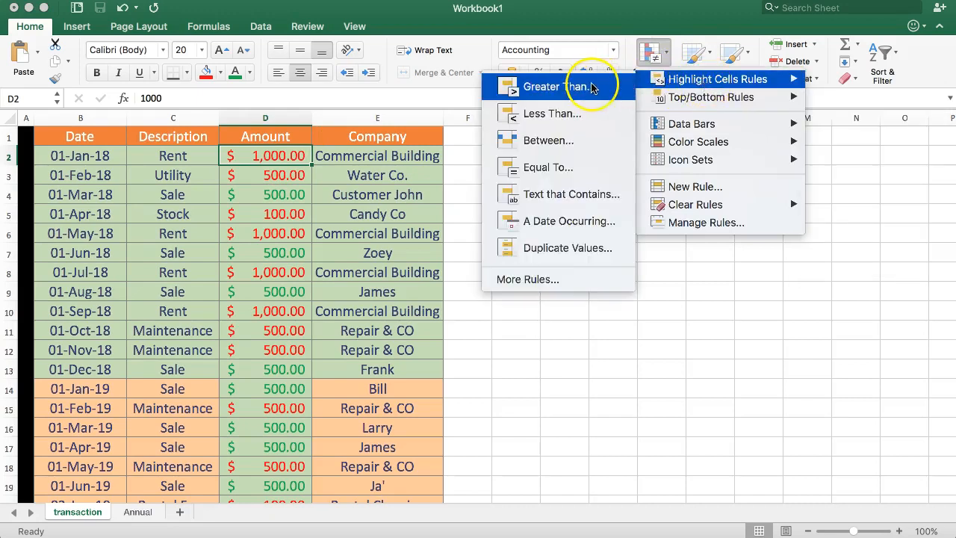
click(544, 123)
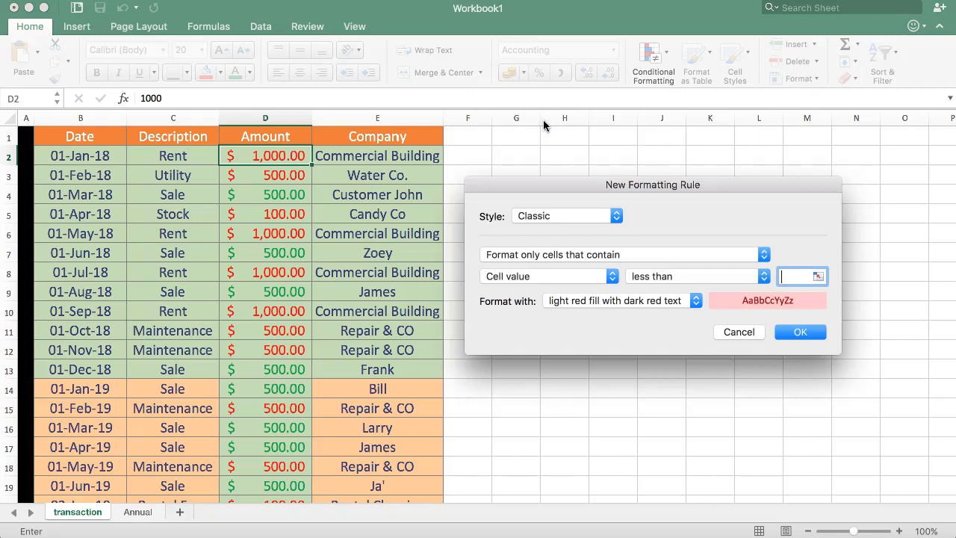
click(601, 300)
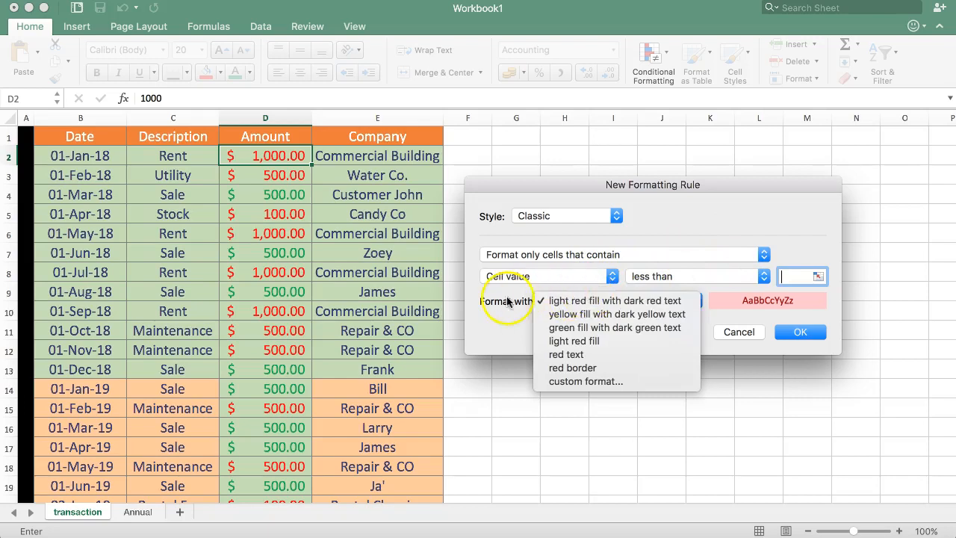
click(508, 301)
click(584, 275)
click(619, 276)
click(797, 276)
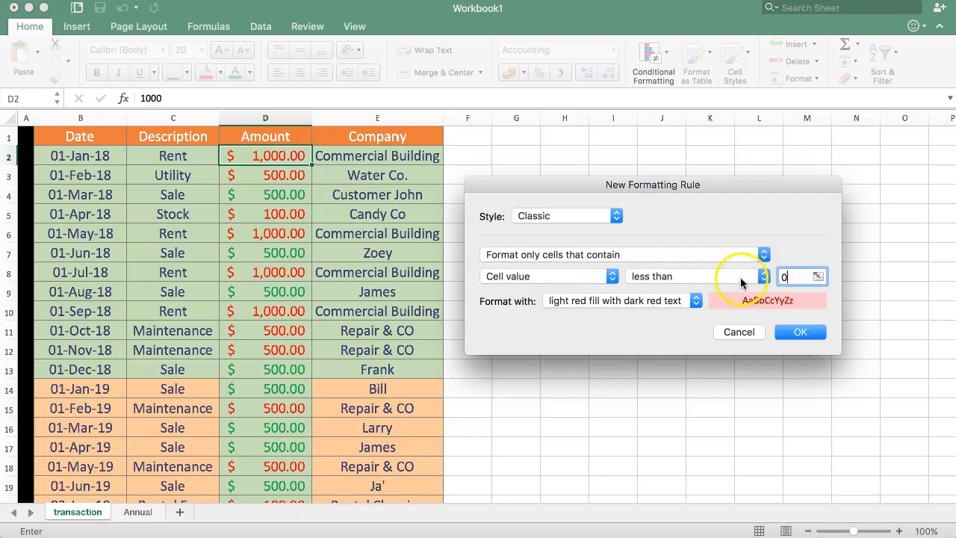
key(BackSpace)
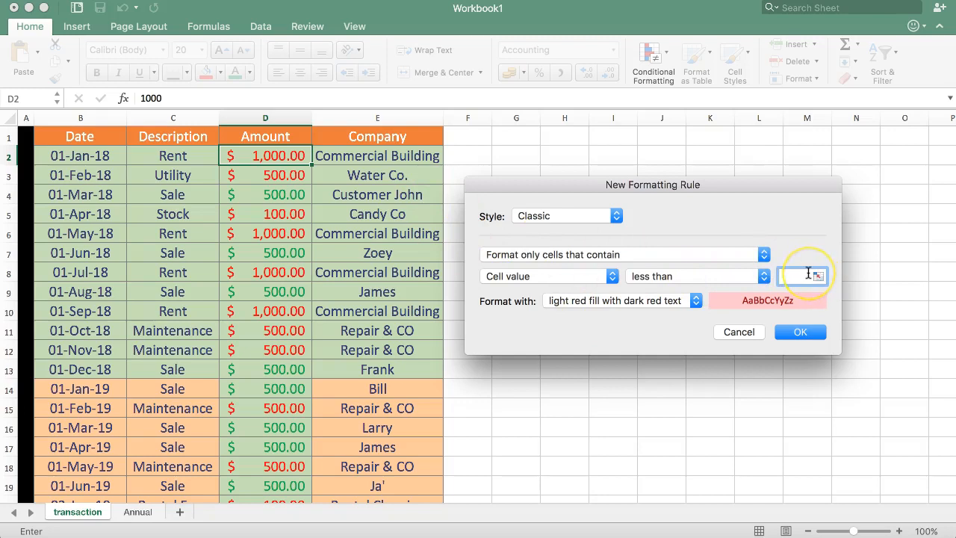
text(0)
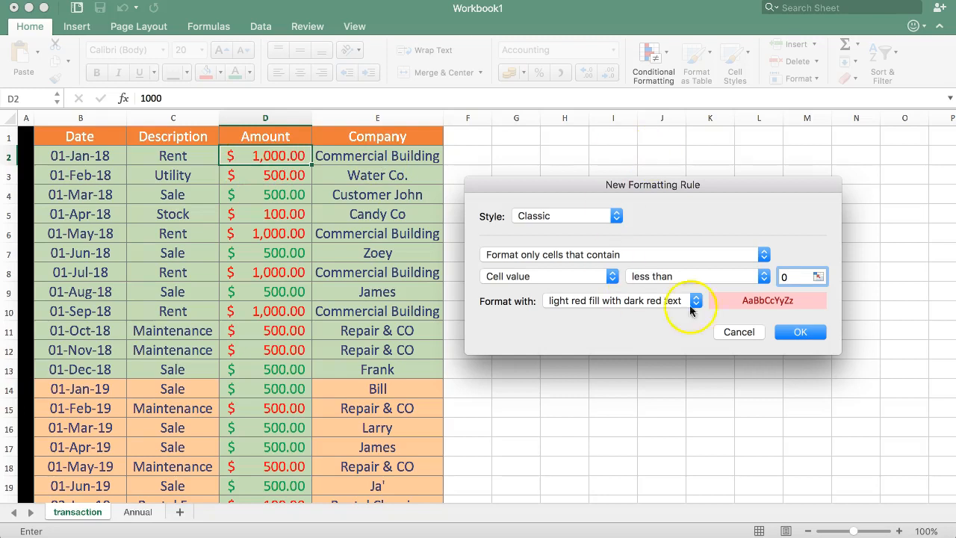
Give the rule a custom format with a bold font in dark gray
click(655, 306)
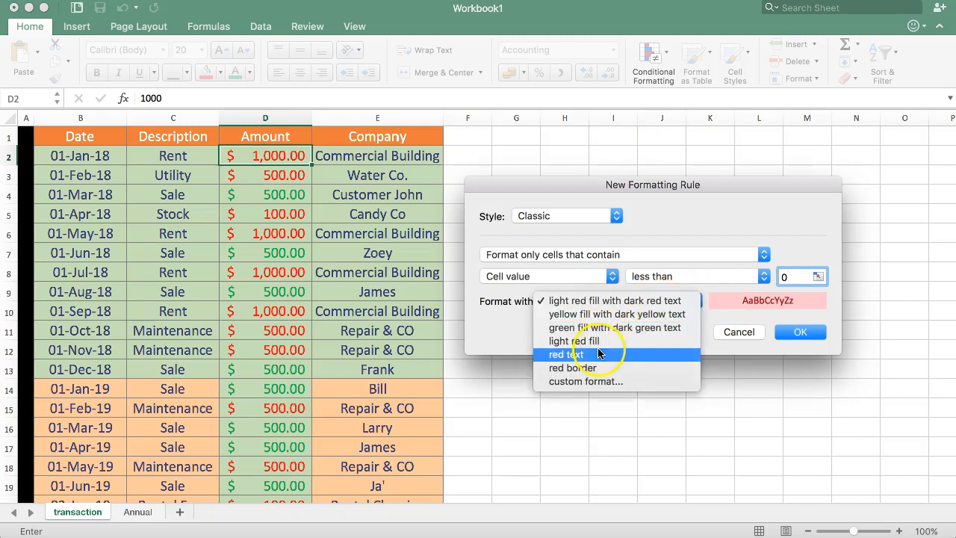
click(587, 383)
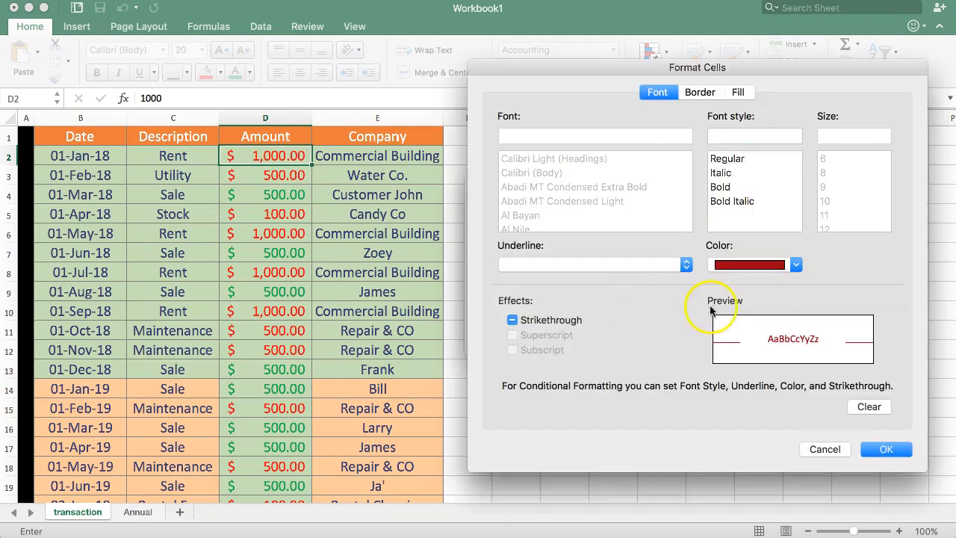
click(723, 186)
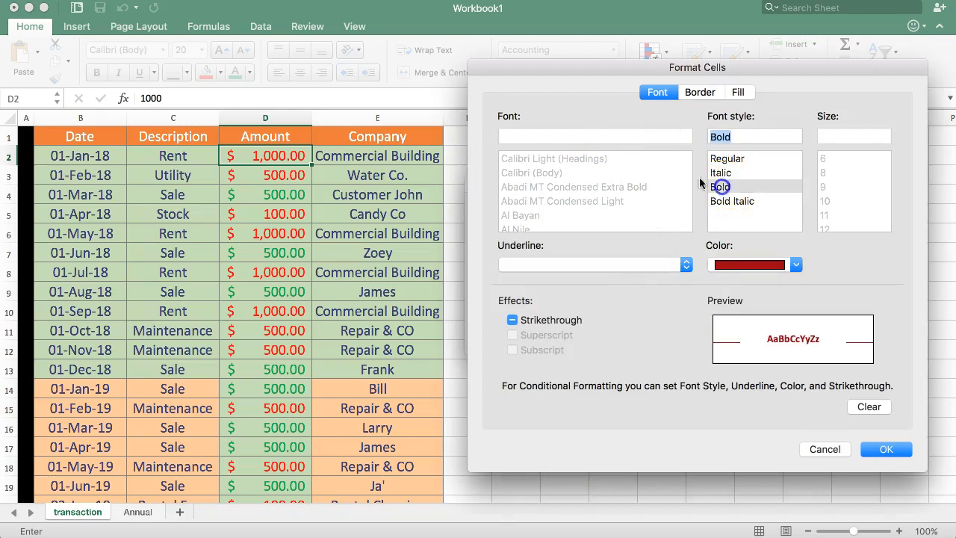
click(750, 266)
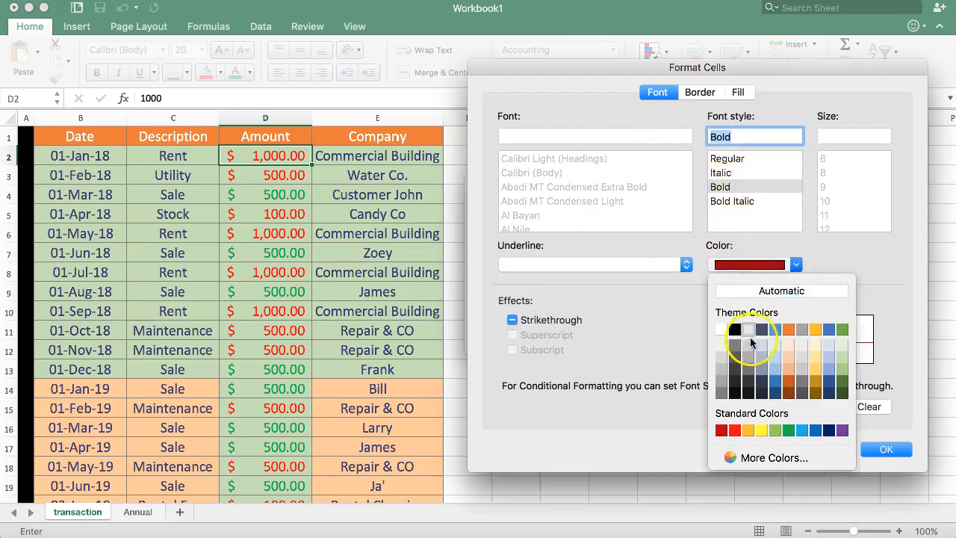
click(734, 356)
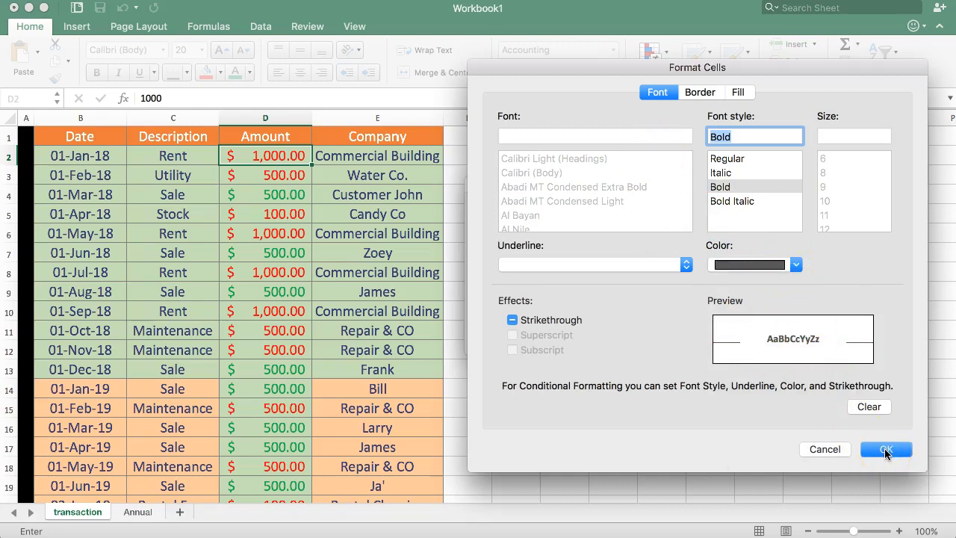
click(885, 448)
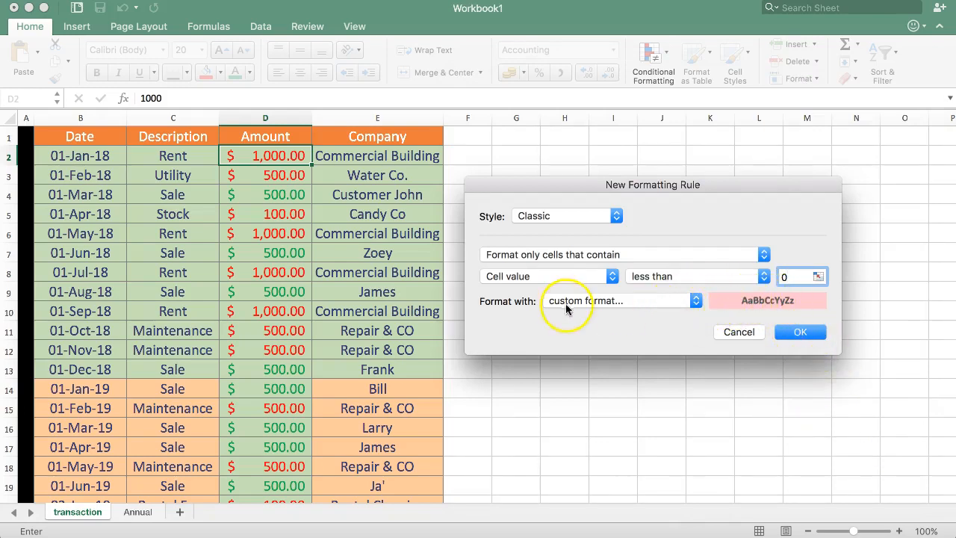
Remove the background fill from the rule's custom format and apply the rule to D2
click(638, 302)
click(627, 301)
click(617, 303)
click(615, 301)
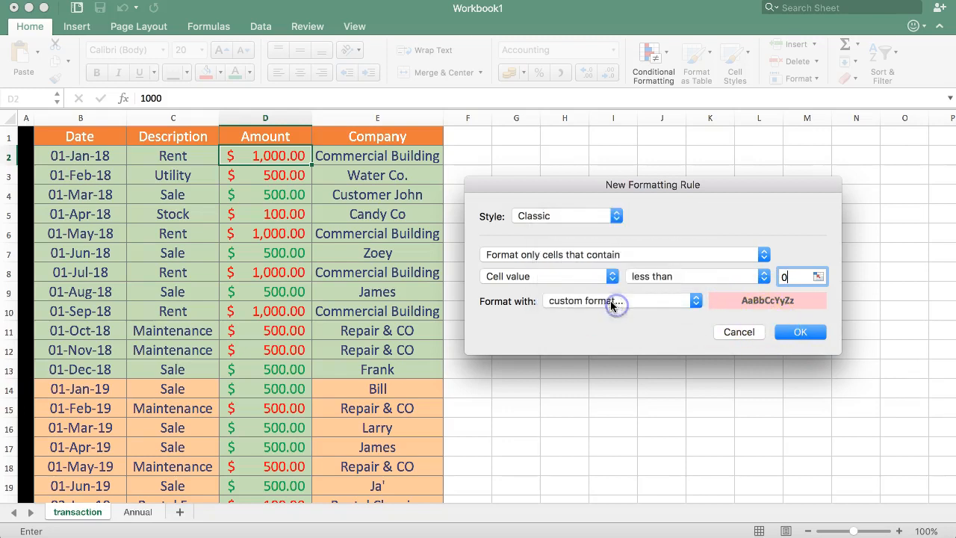
click(737, 93)
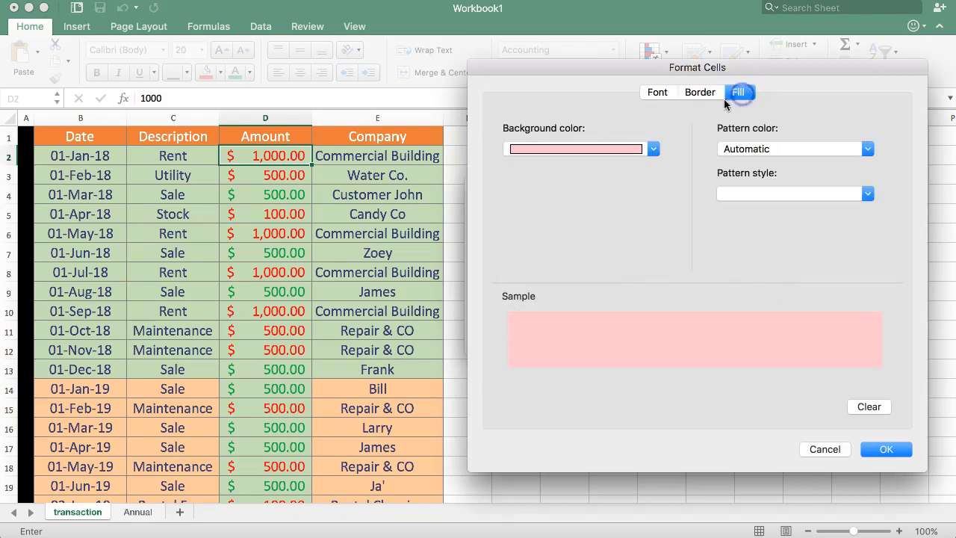
click(867, 406)
click(881, 448)
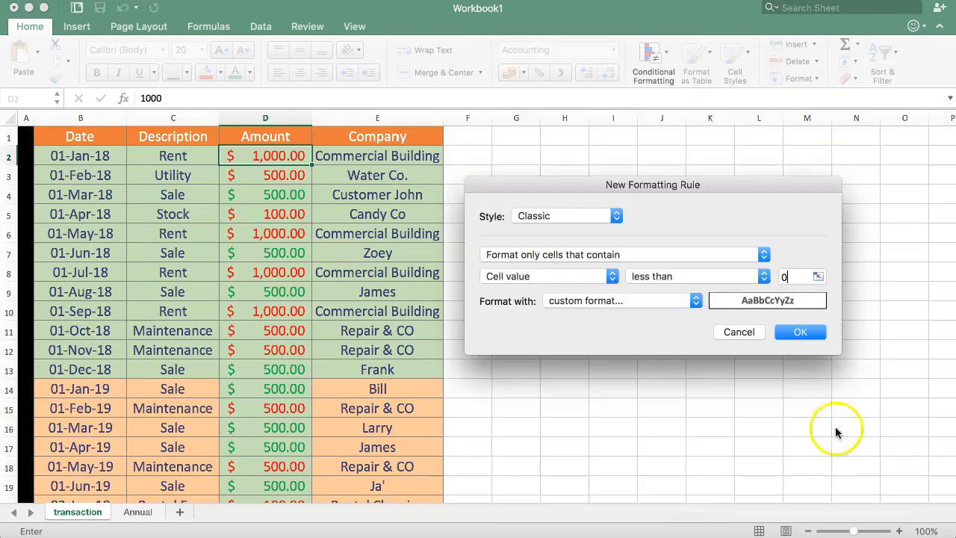
click(797, 335)
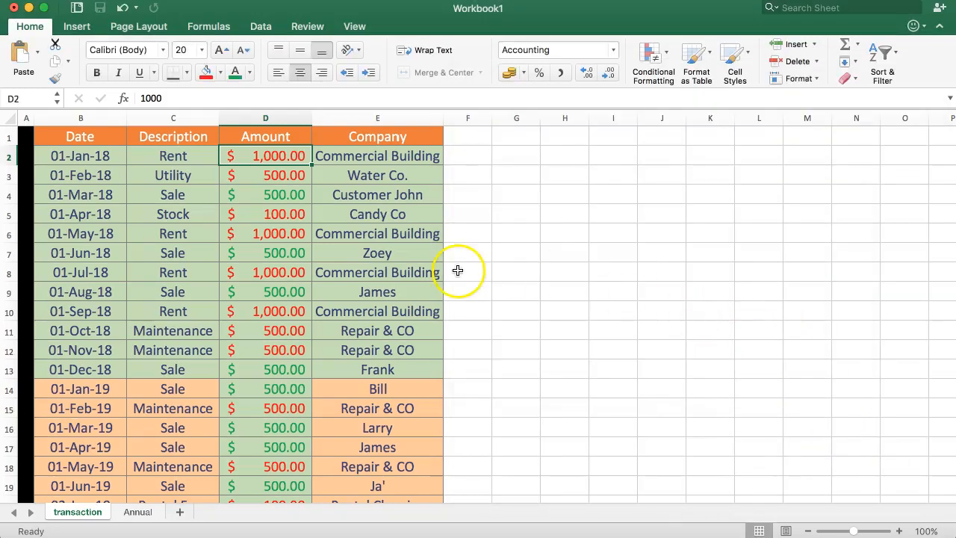
Set the January 2018 rent amount in D2 to -100 to test the rule
click(377, 215)
click(246, 150)
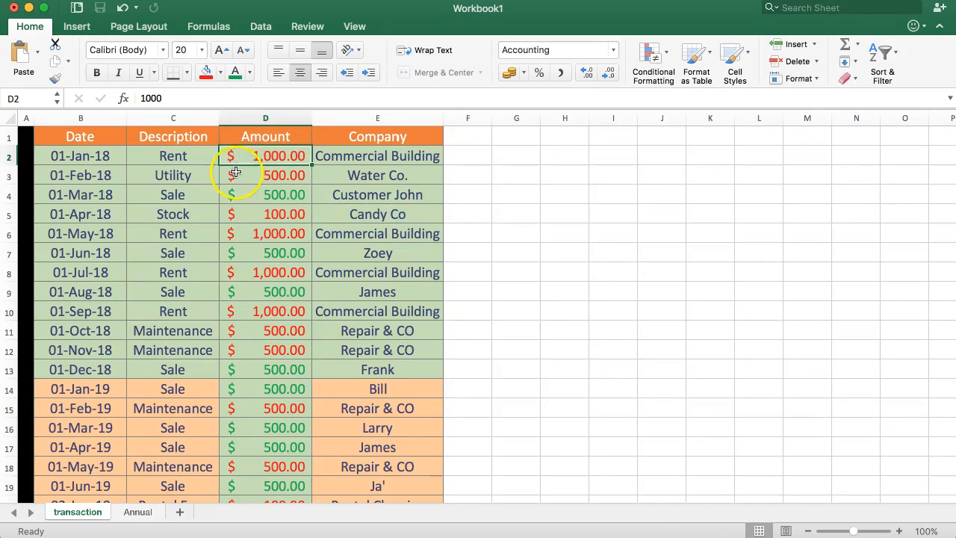
text(-100)
key(Return)
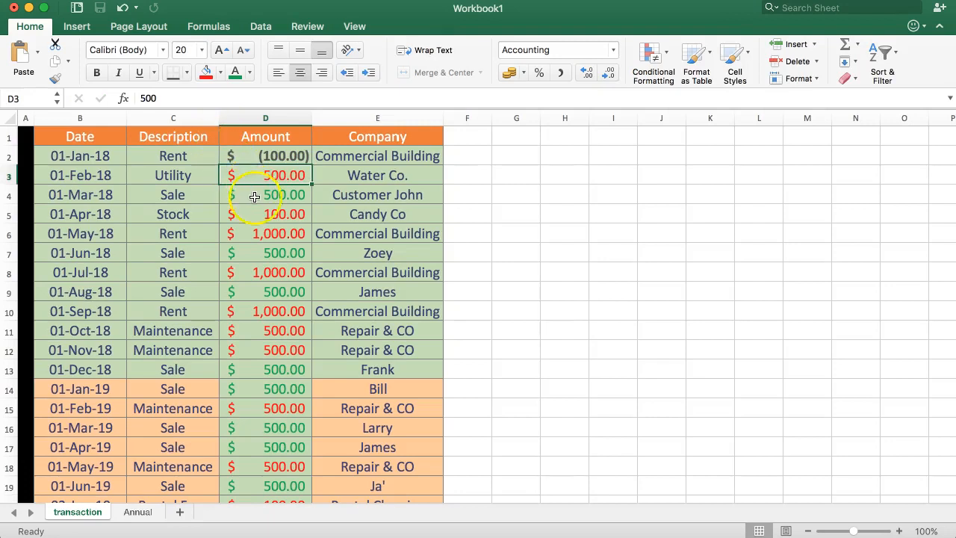
Copy the formatting of D2 down the Amount column with Format Painter
click(273, 157)
click(317, 155)
click(296, 155)
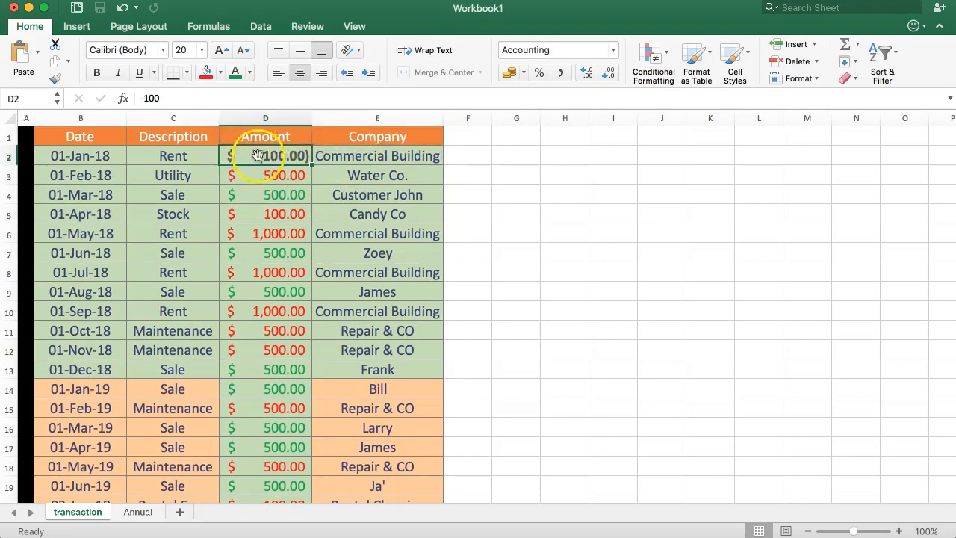
click(55, 78)
mouse_move(233, 156)
mouse_down()
mouse_move(277, 375)
mouse_move(260, 483)
mouse_move(241, 513)
mouse_move(264, 409)
mouse_up()
click(317, 258)
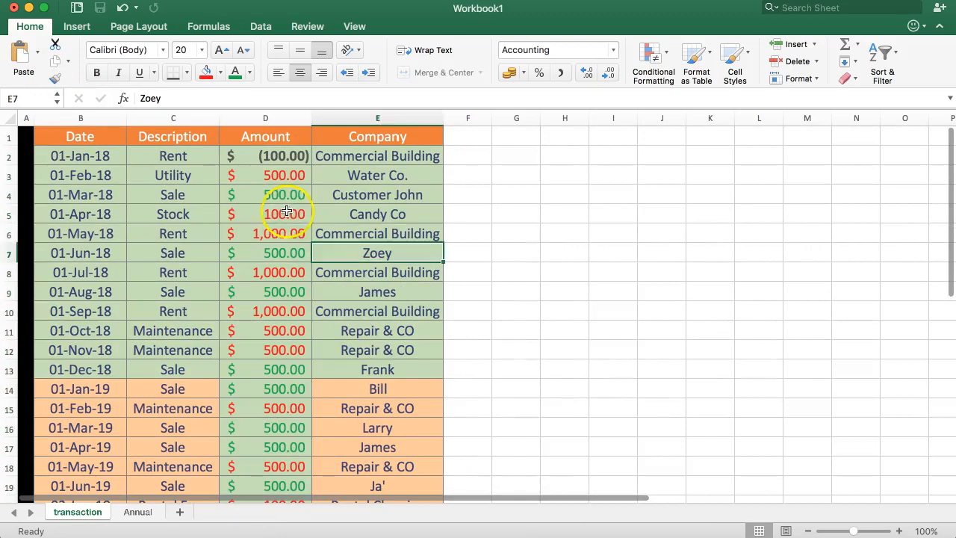
Replace the April 2018 stock amount in D5 with -100
click(287, 212)
click(224, 95)
key(BackSpace)
key(BackSpace)
key(BackSpace)
text(-100)
key(Return)
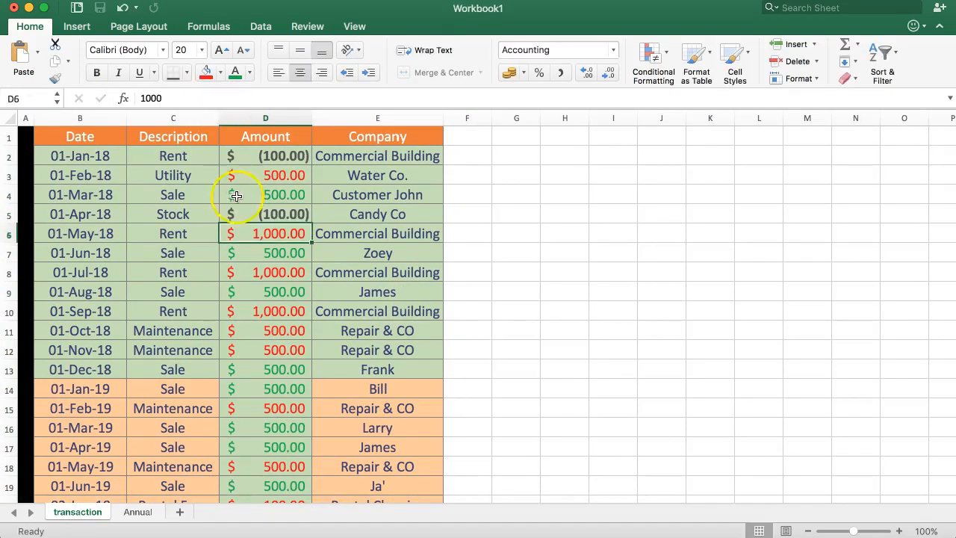
drag(207, 209, 331, 209)
click(331, 212)
drag(287, 159, 288, 244)
click(288, 247)
click(289, 162)
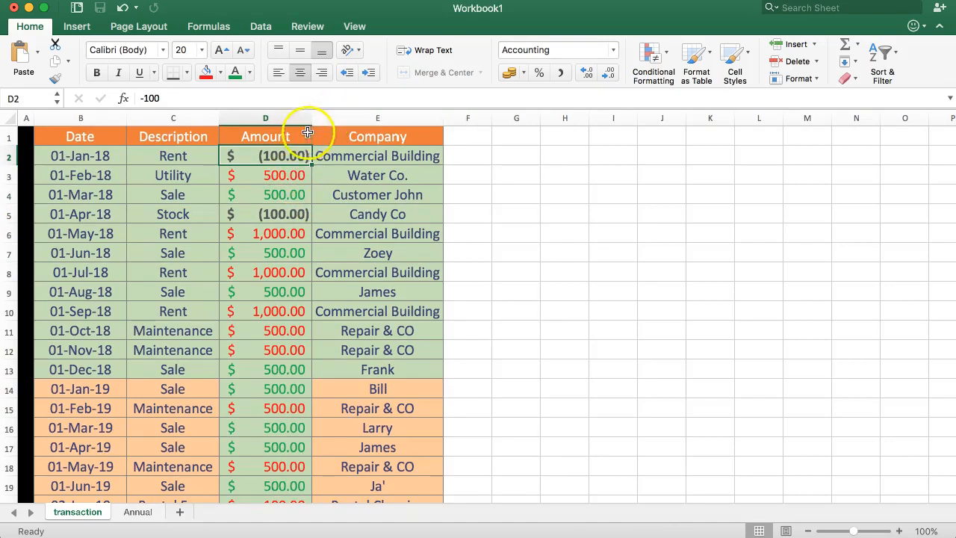
drag(107, 155, 330, 155)
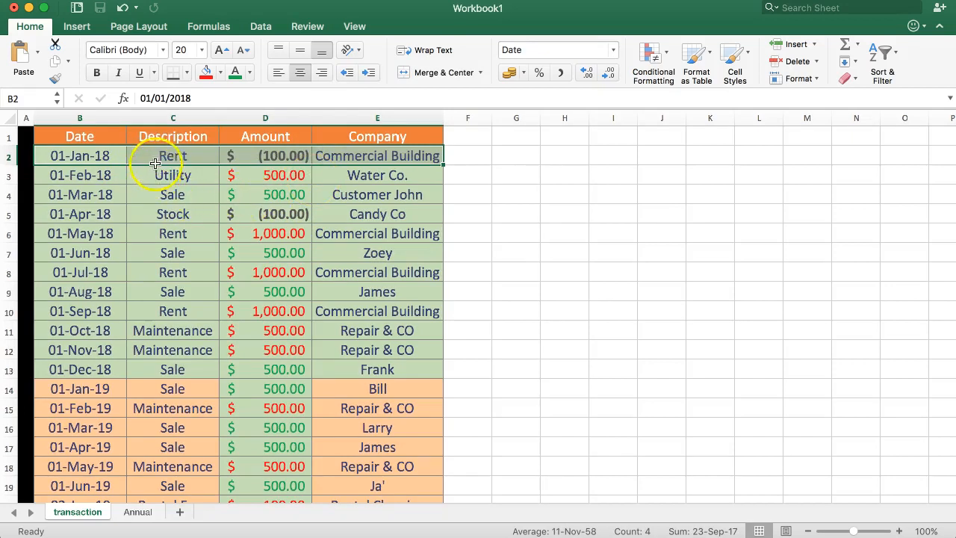
drag(133, 160, 332, 161)
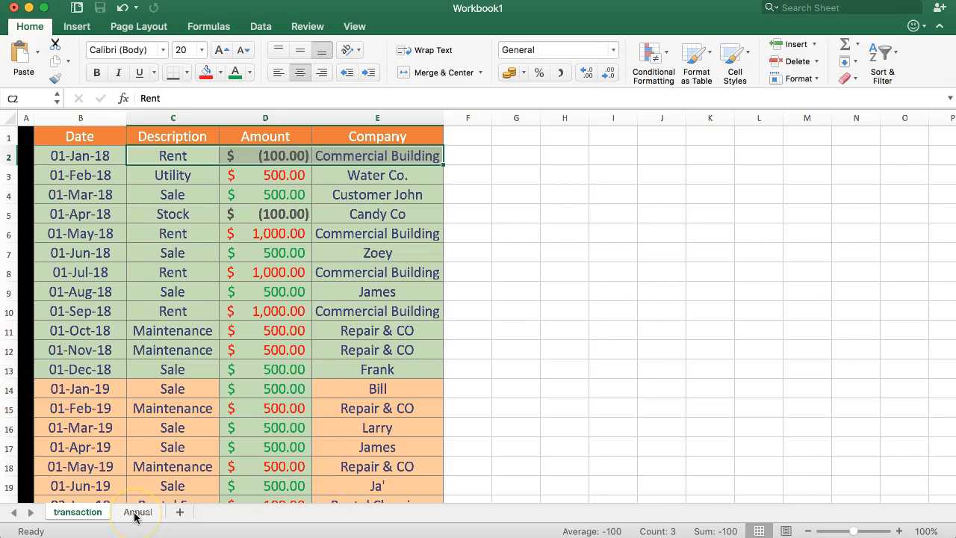
click(114, 212)
click(71, 387)
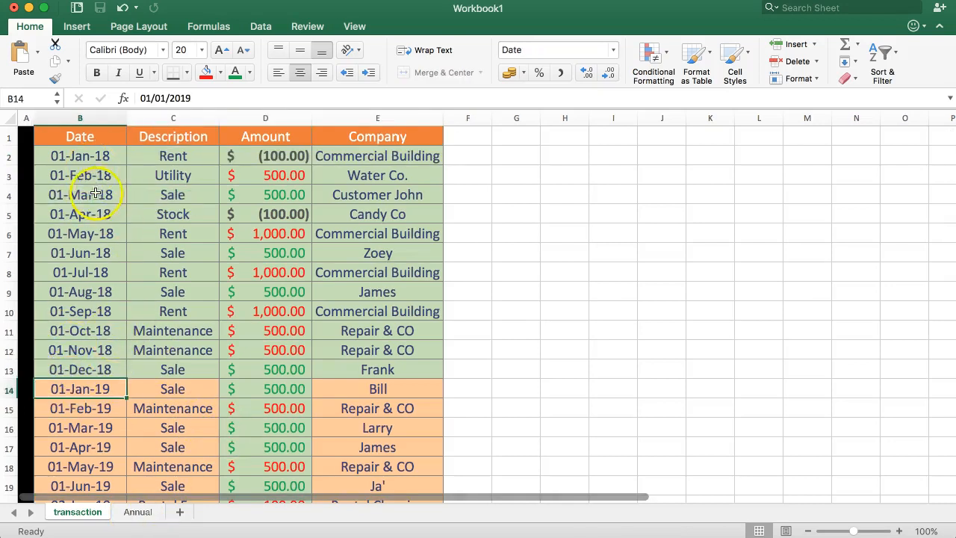
drag(77, 155, 380, 370)
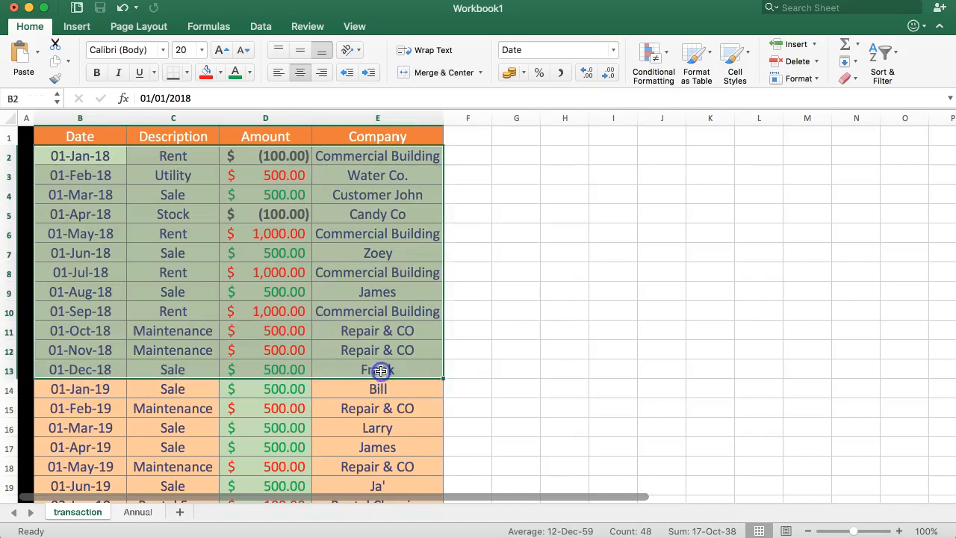
click(207, 384)
click(79, 389)
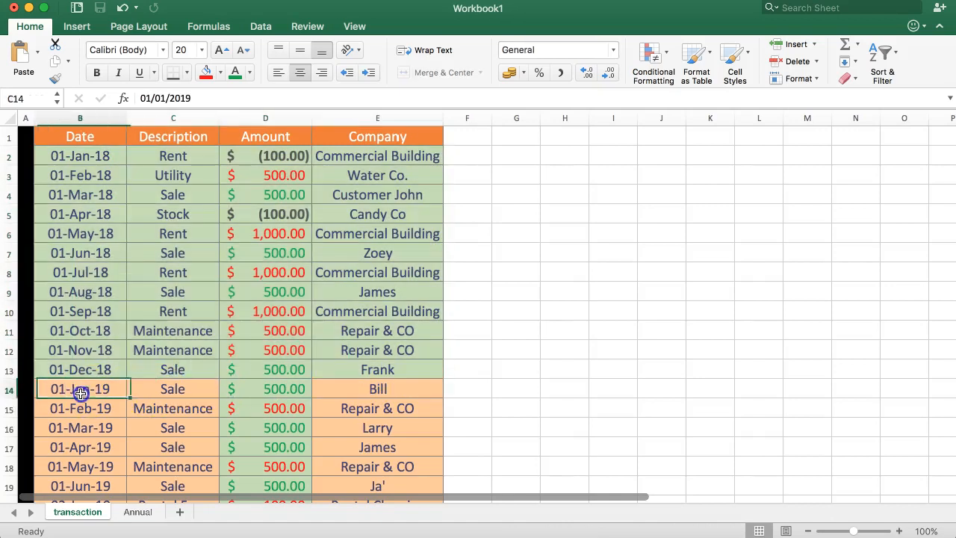
click(220, 75)
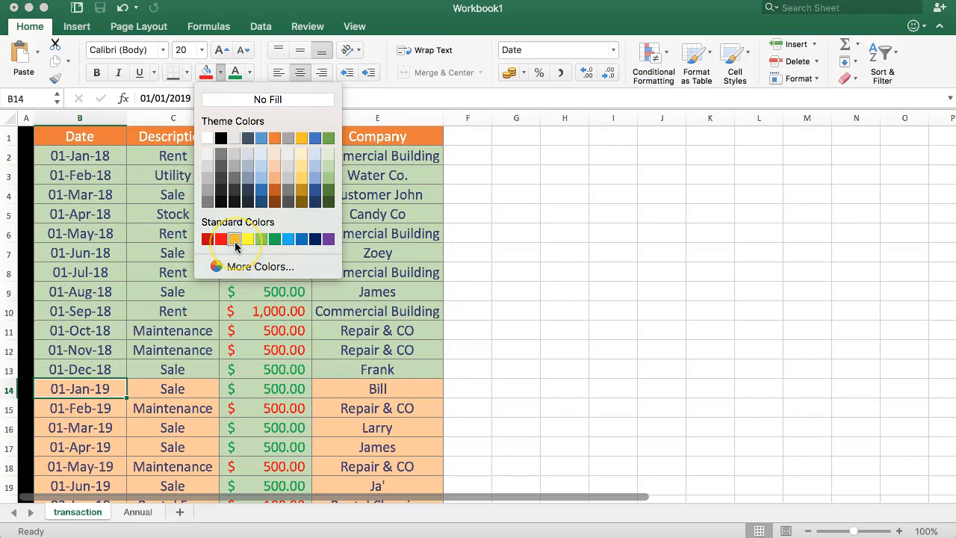
click(233, 240)
Fill all transaction rows in B2:E20 with the light orange theme color
drag(73, 156, 390, 429)
scroll(366, 383, down, 5)
scroll(352, 309, up, 8)
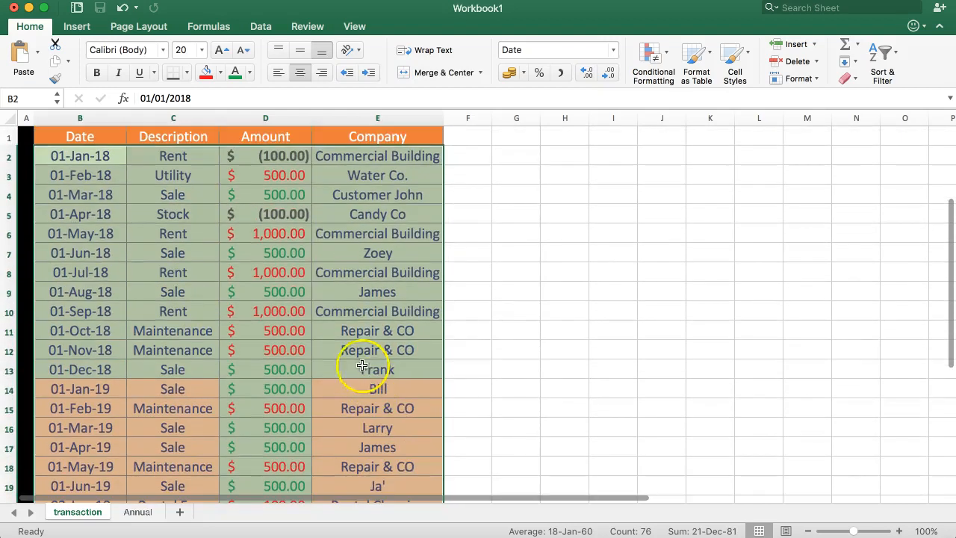
click(220, 73)
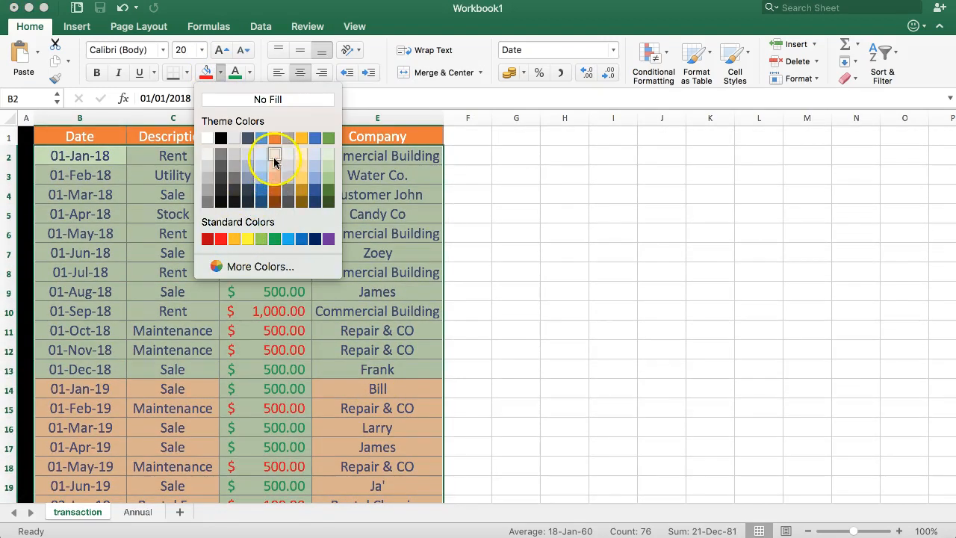
click(274, 169)
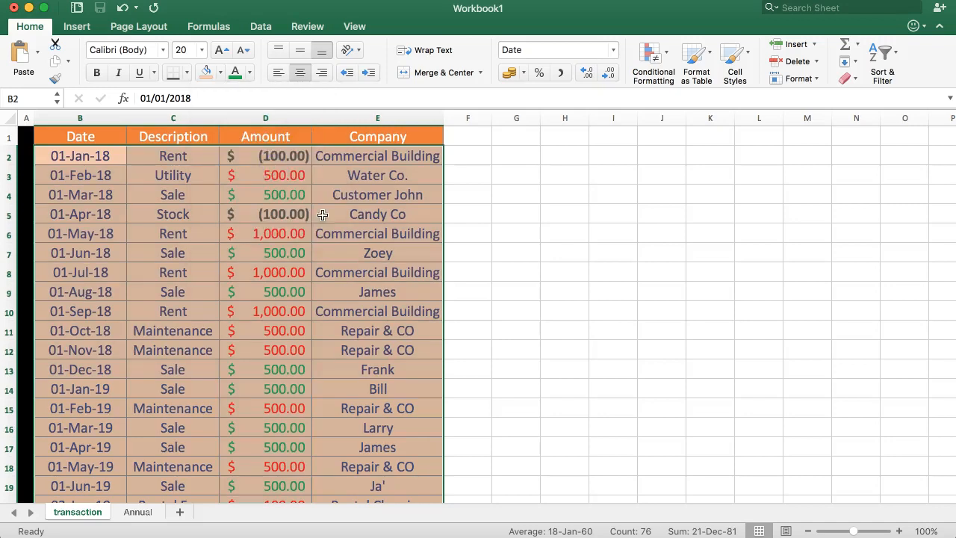
Review the fill across the transaction rows and look over the available cell styles
click(363, 272)
scroll(271, 337, down, 3)
scroll(276, 351, up, 3)
scroll(292, 351, down, 3)
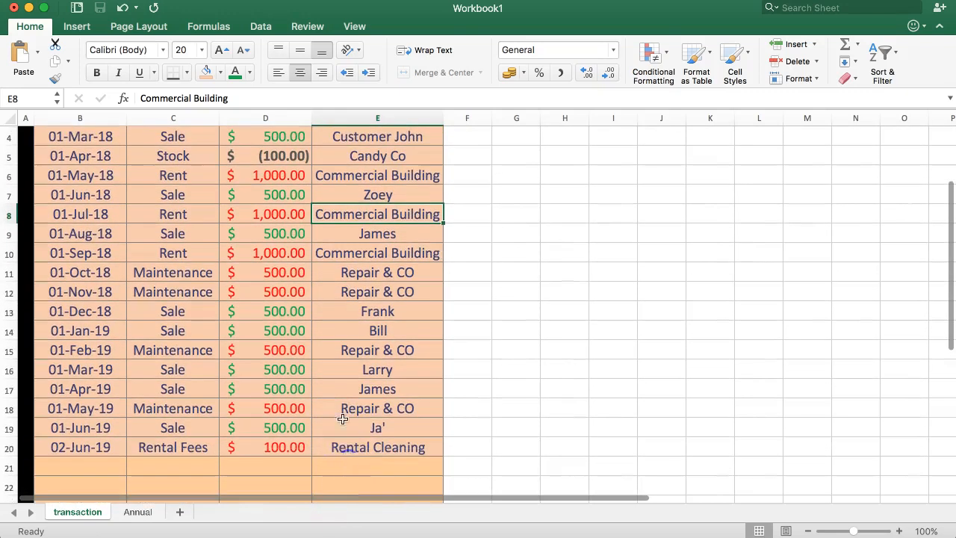
scroll(343, 419, up, 3)
click(737, 63)
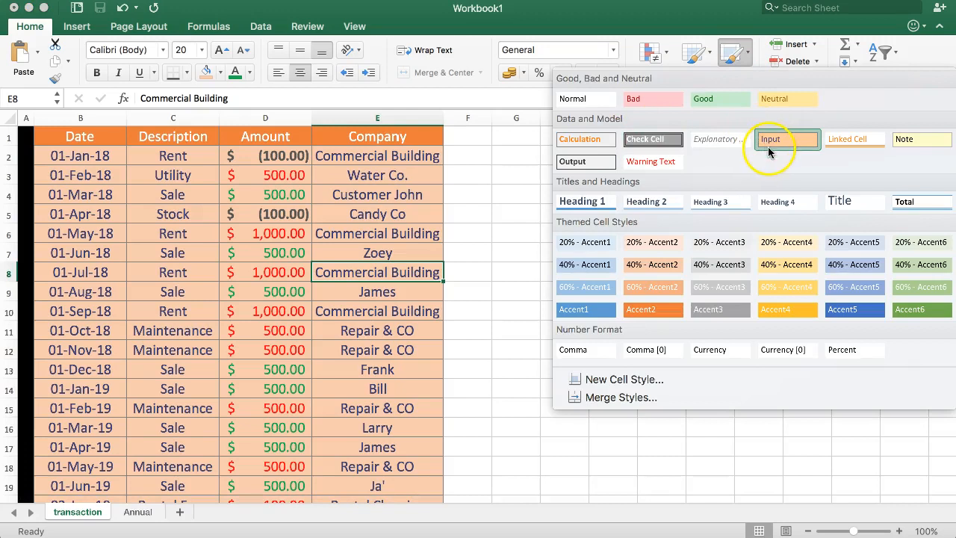
click(221, 187)
click(736, 52)
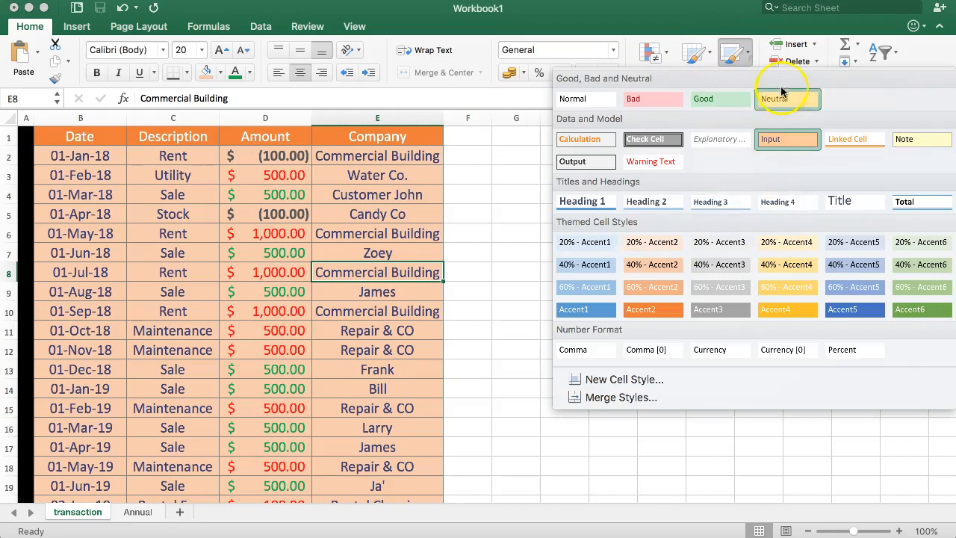
click(254, 232)
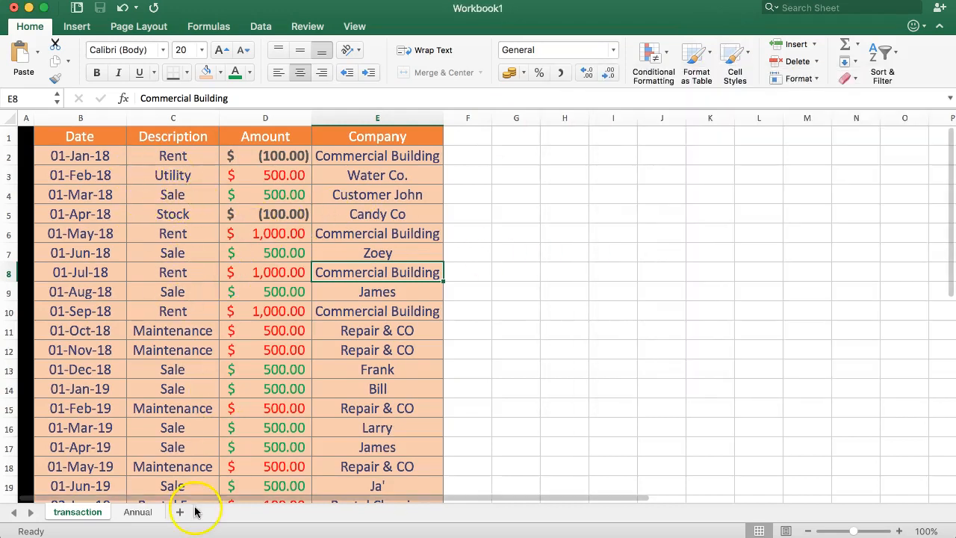
Insert a new column before the Month column on the Annual sheet
click(137, 512)
scroll(209, 330, up, 1)
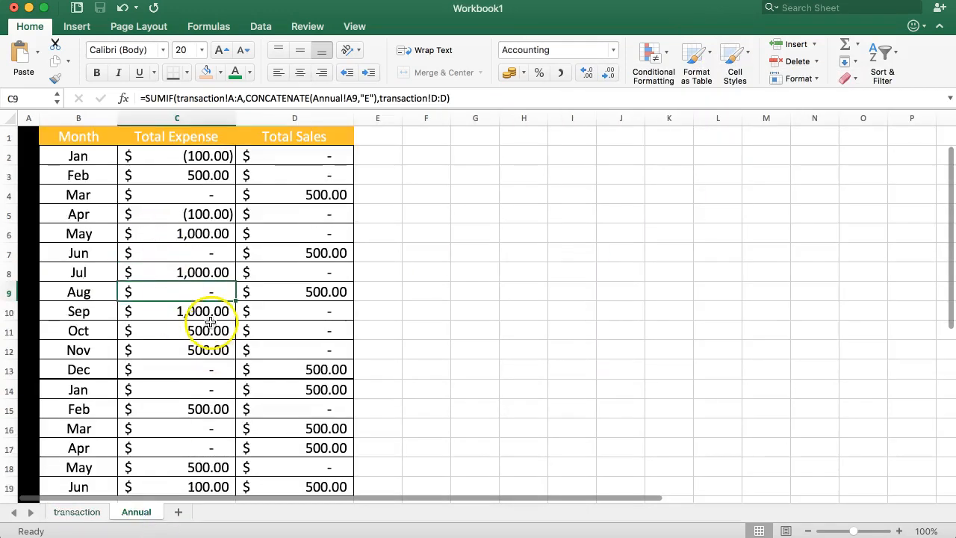
drag(94, 155, 269, 370)
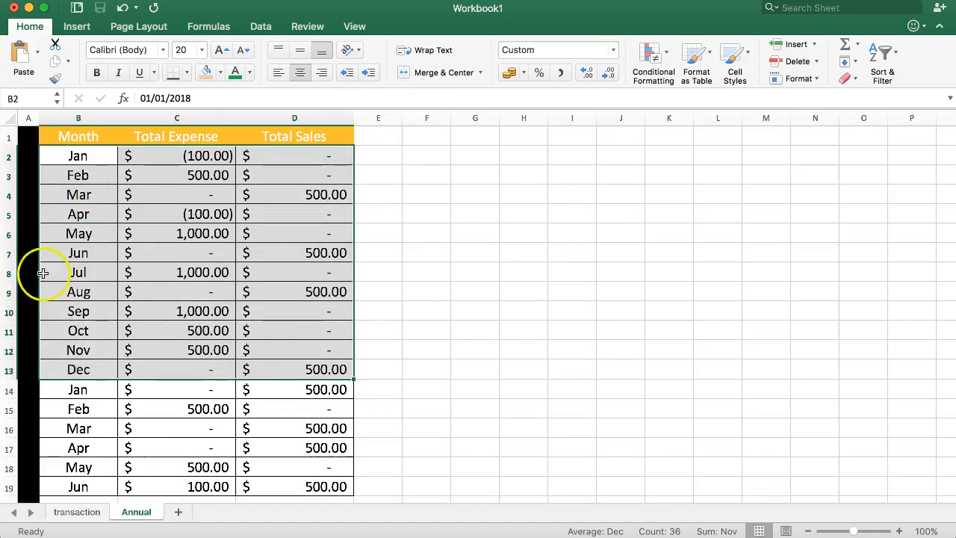
drag(66, 155, 58, 370)
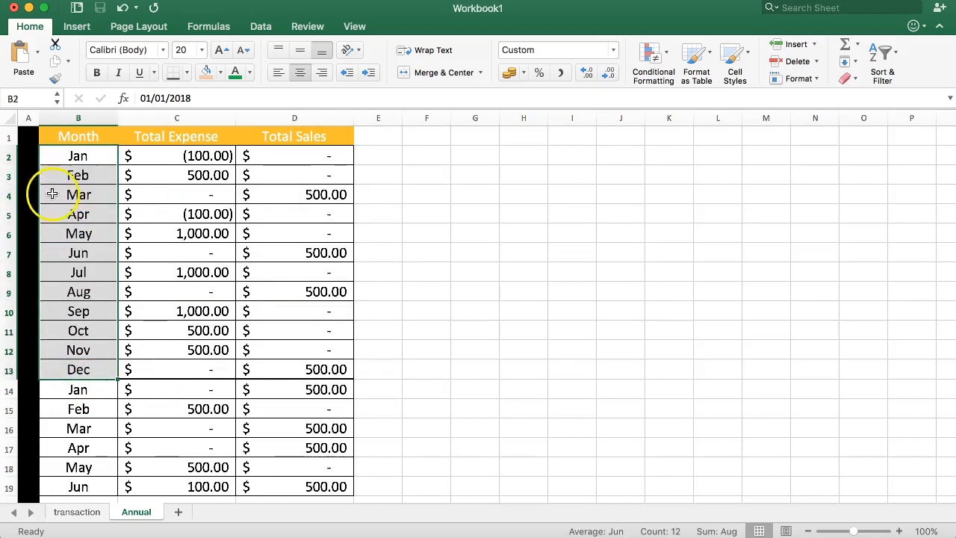
right_click(58, 118)
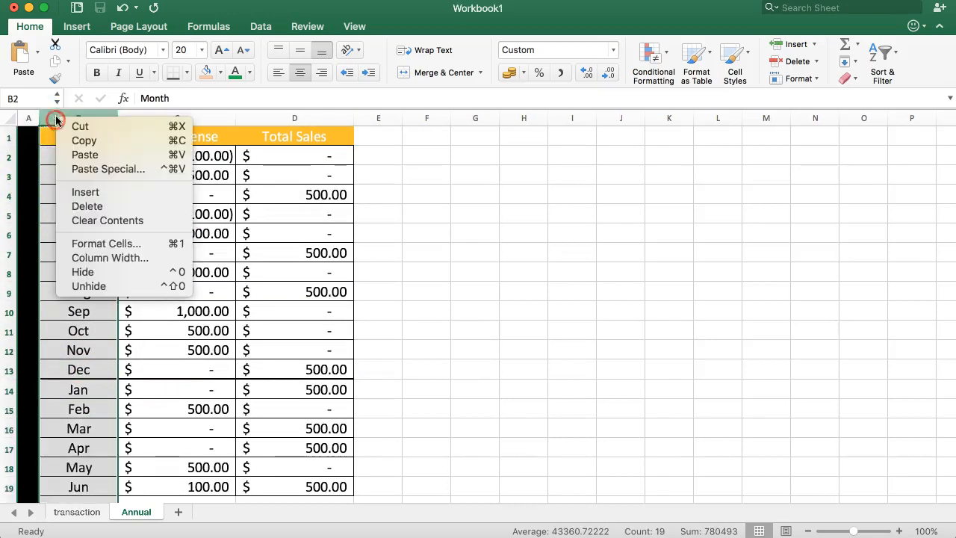
click(86, 190)
click(496, 233)
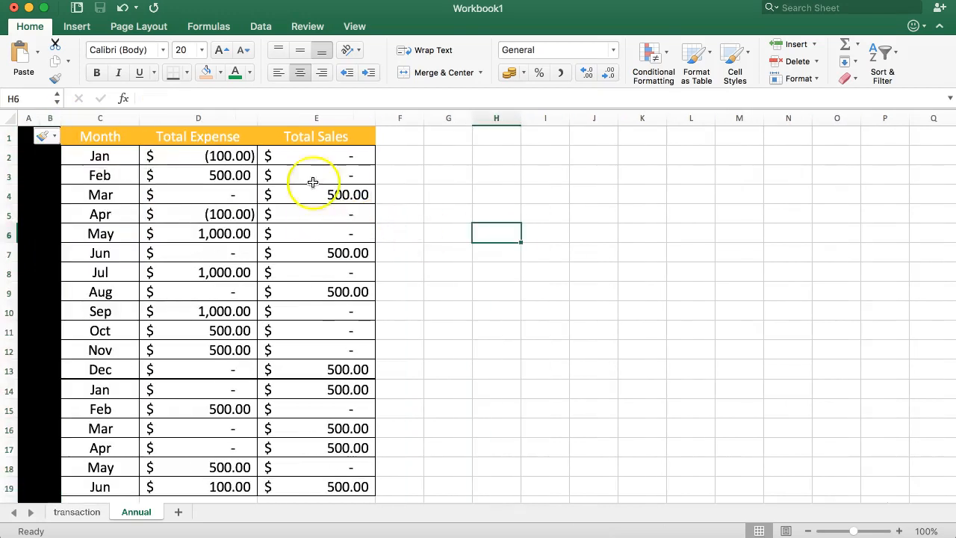
Remove the black fill from the new column B on the Annual sheet
click(49, 118)
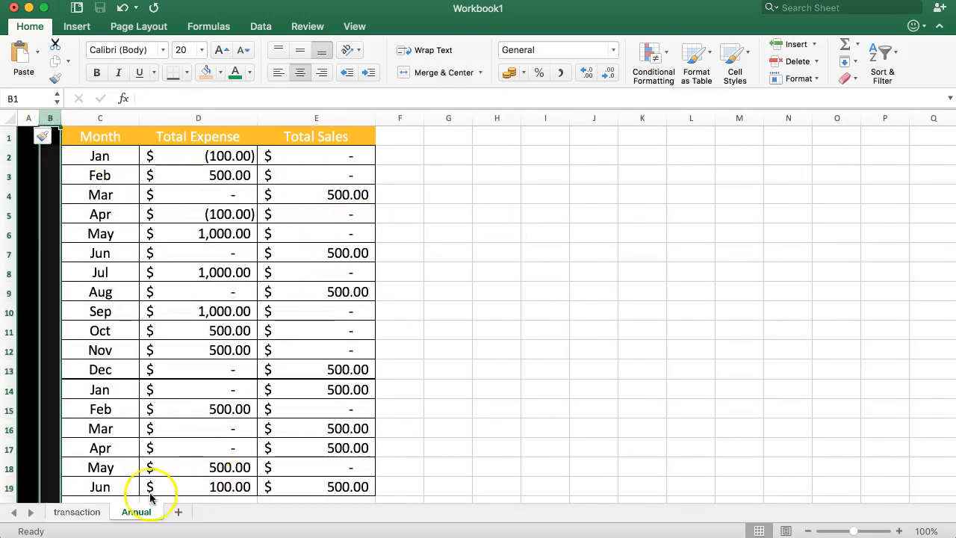
click(82, 512)
click(137, 511)
click(38, 178)
click(175, 173)
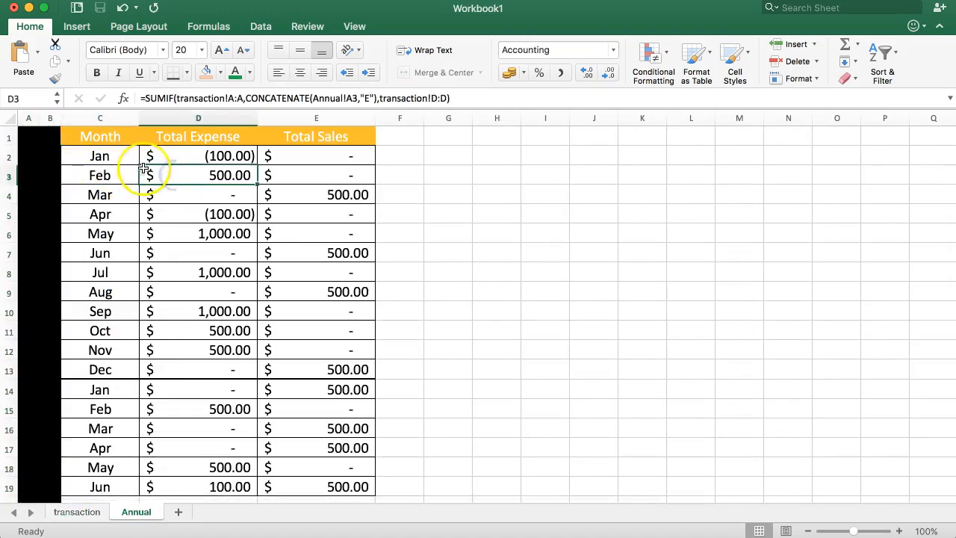
click(56, 133)
click(52, 119)
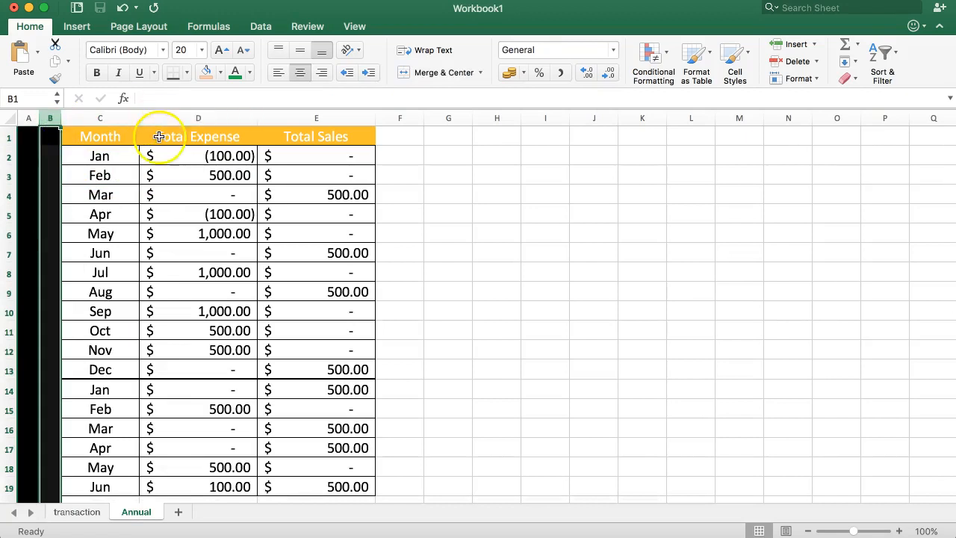
click(221, 73)
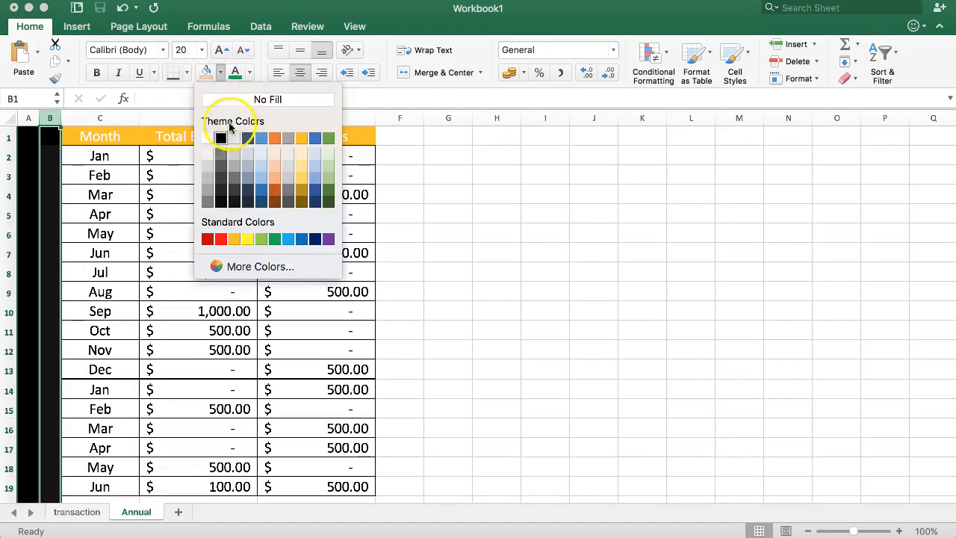
click(216, 97)
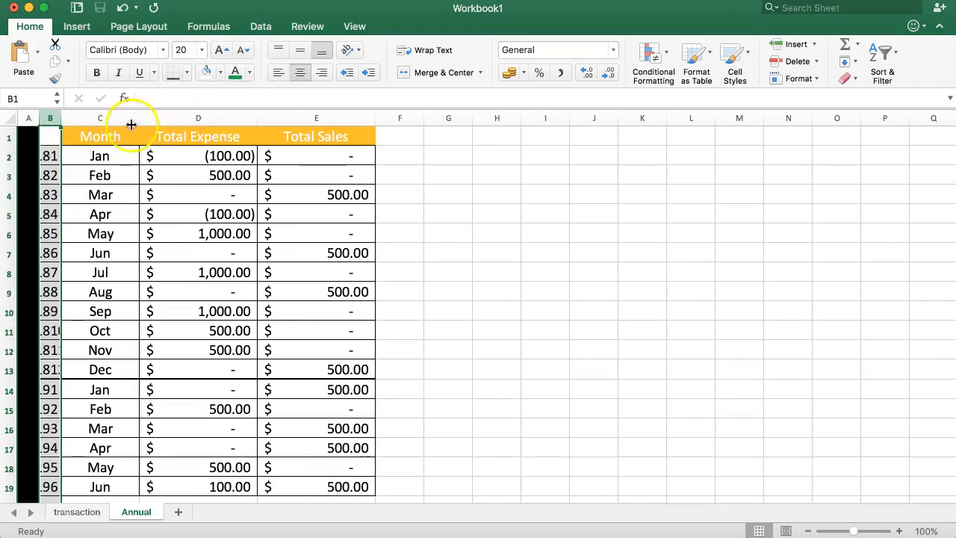
Merge and center B2:B13 beside the first twelve months and enter 2018 as the year label
click(44, 175)
drag(48, 155, 48, 369)
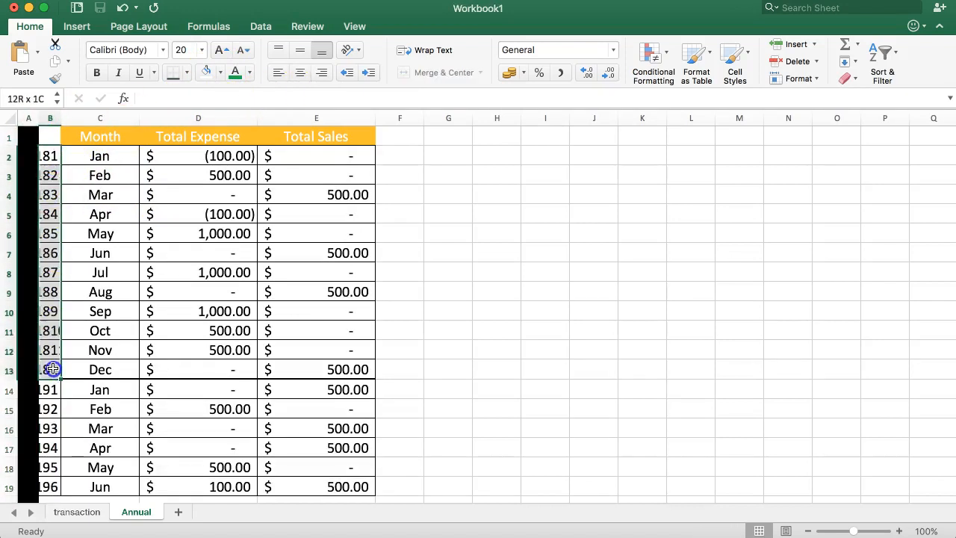
click(440, 72)
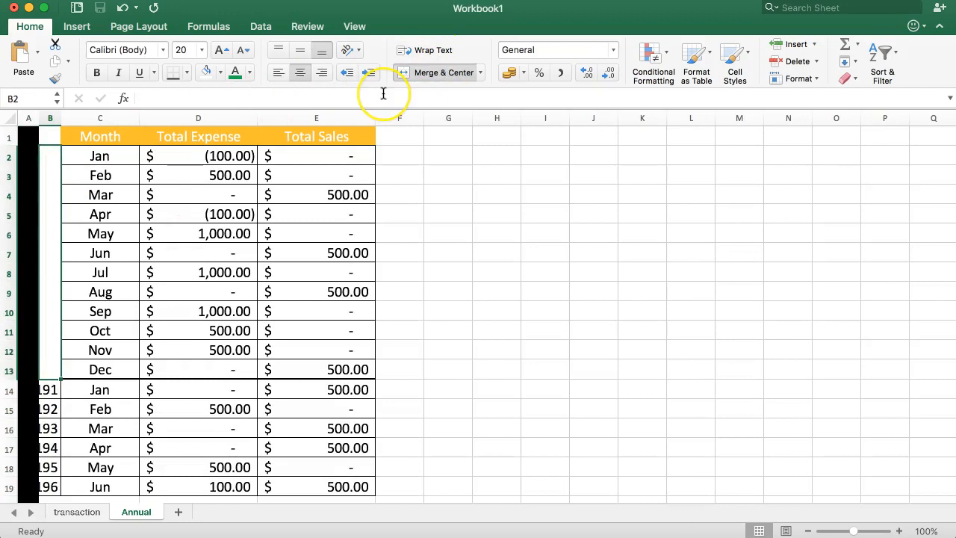
text(2018)
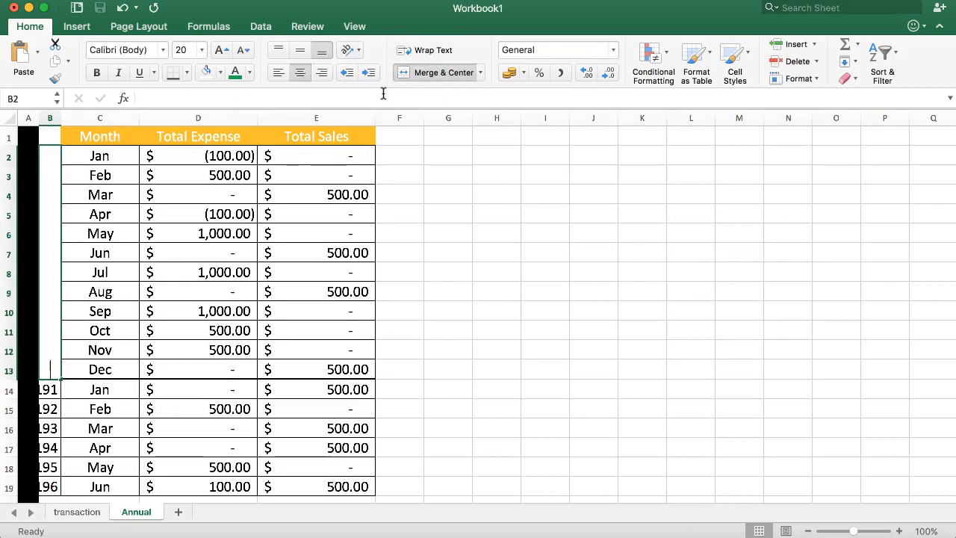
key(Return)
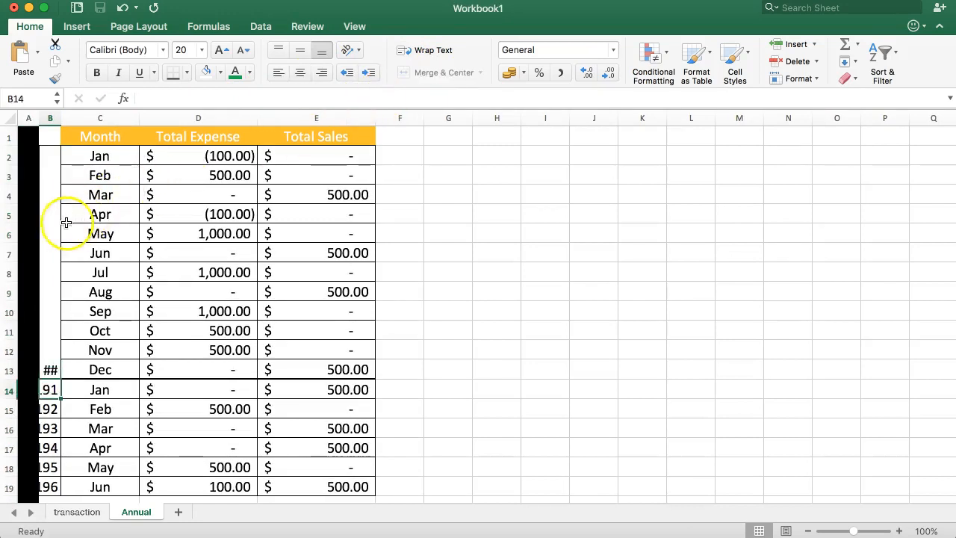
Set the 2018 label to vertical text and align it to the middle of its merged cell
click(58, 216)
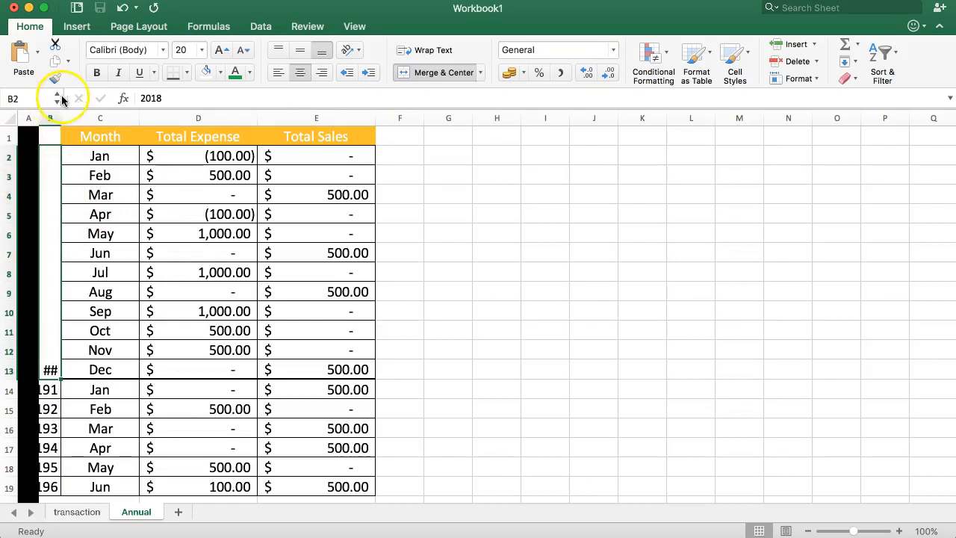
click(358, 51)
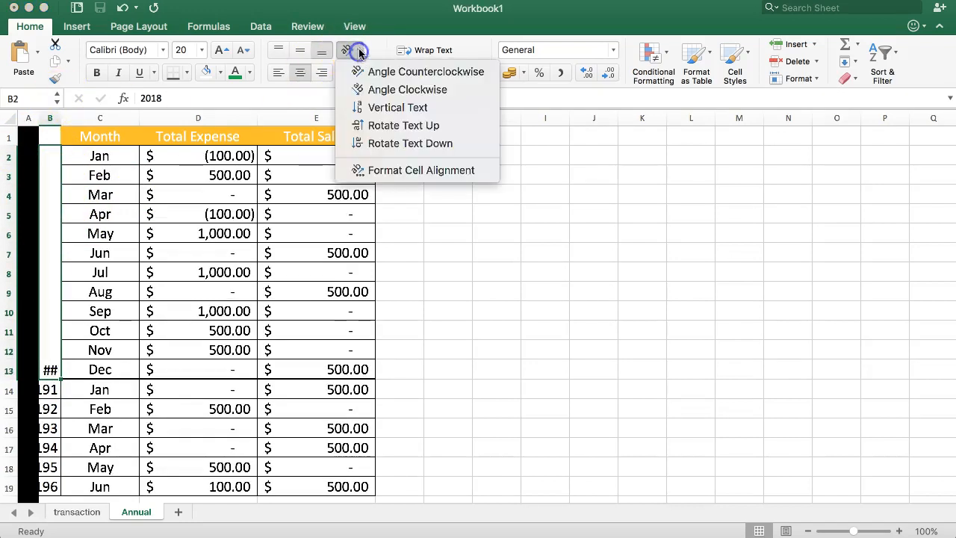
click(392, 107)
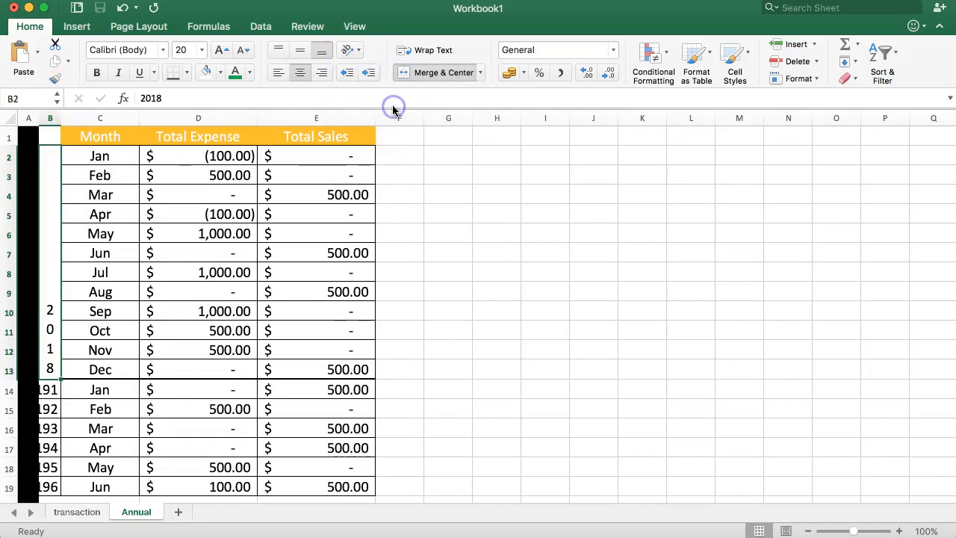
click(299, 49)
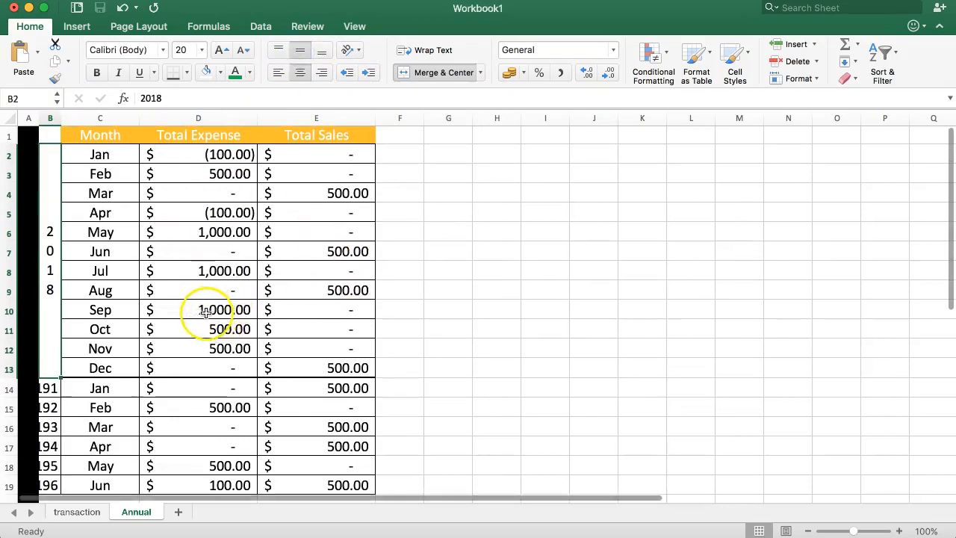
Merge and center B14:B19 beside the second January to June and set its orientation to vertical text
scroll(149, 321, down, 3)
drag(49, 330, 49, 424)
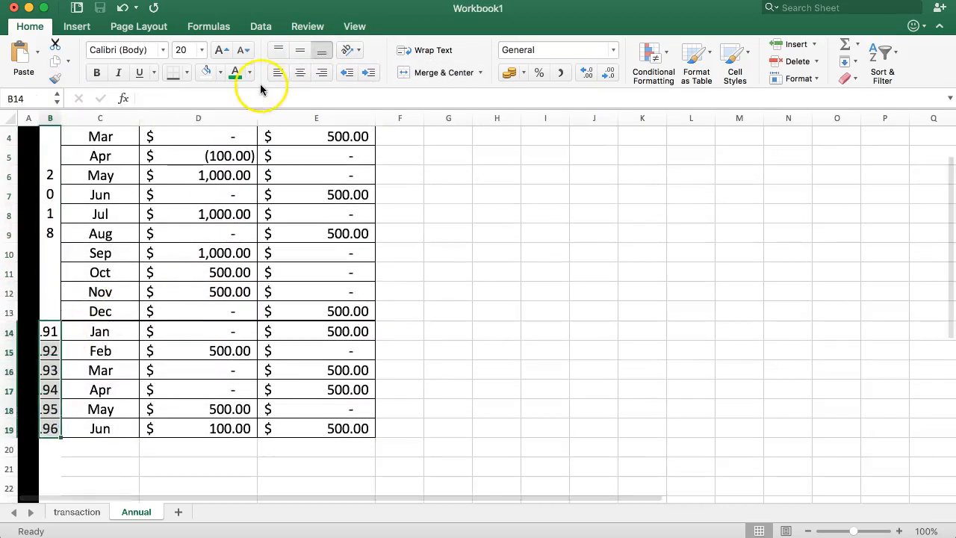
click(346, 49)
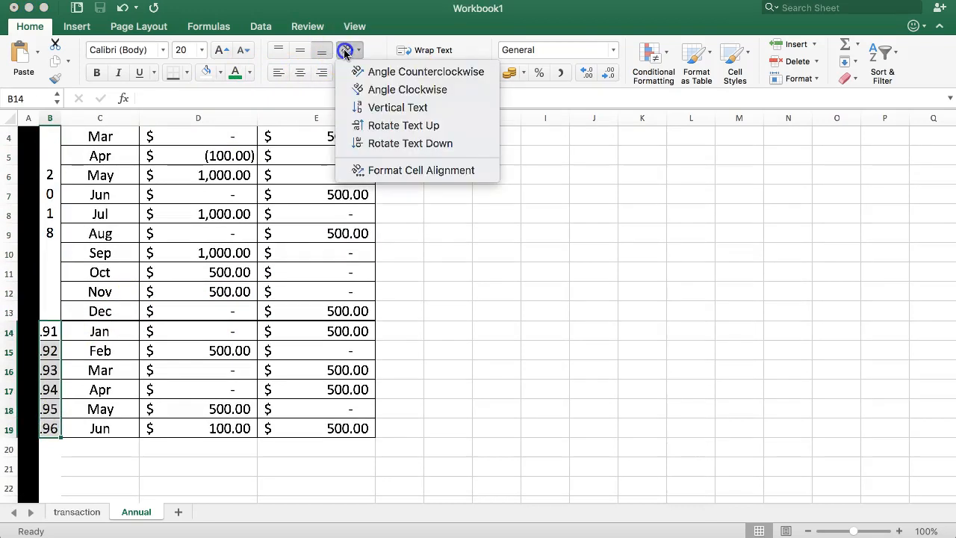
click(386, 110)
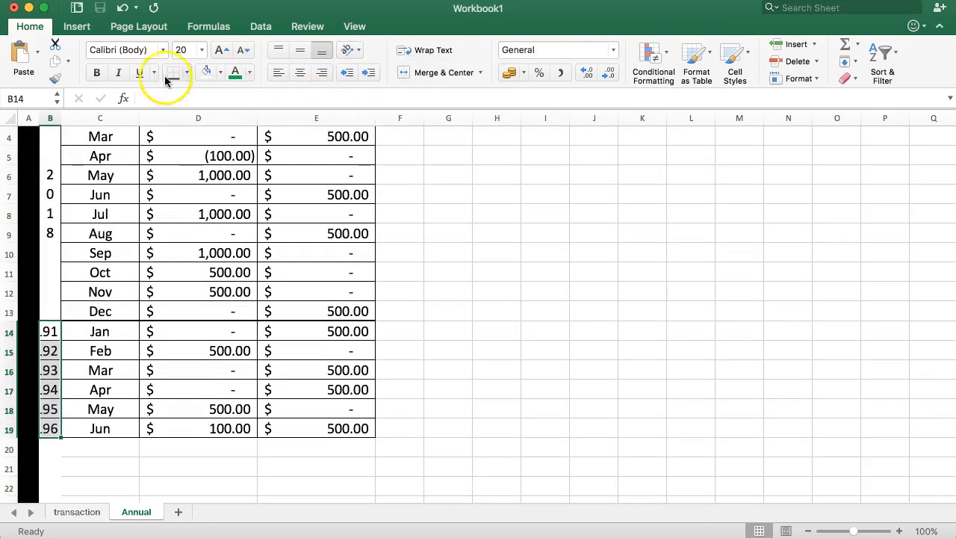
click(427, 71)
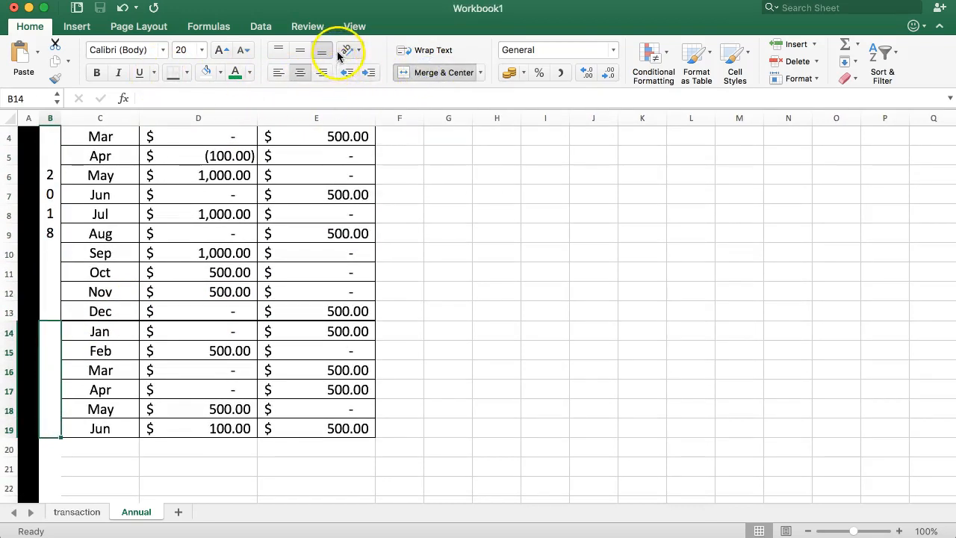
click(345, 49)
click(377, 107)
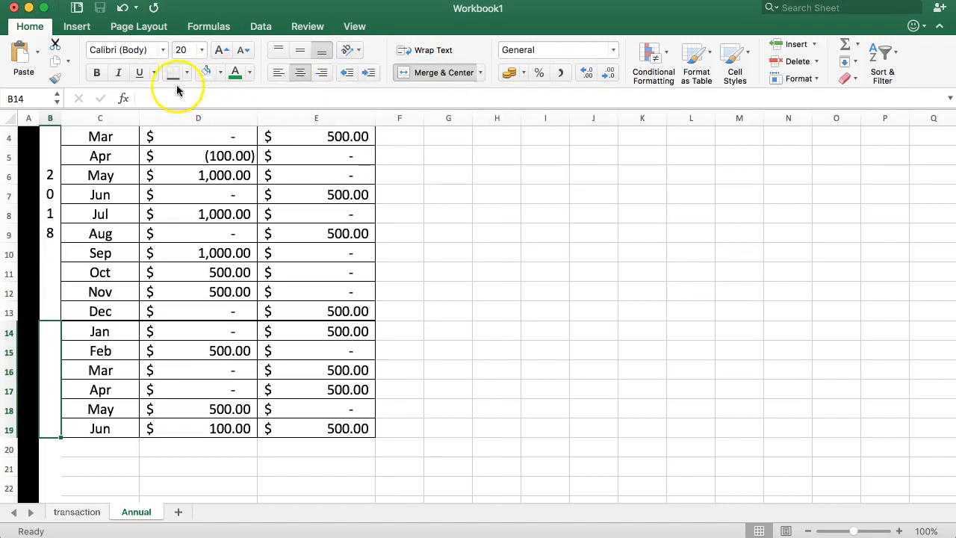
Enter 2019 as the year label in the merged cell beside the second January to June
click(47, 354)
text(20)
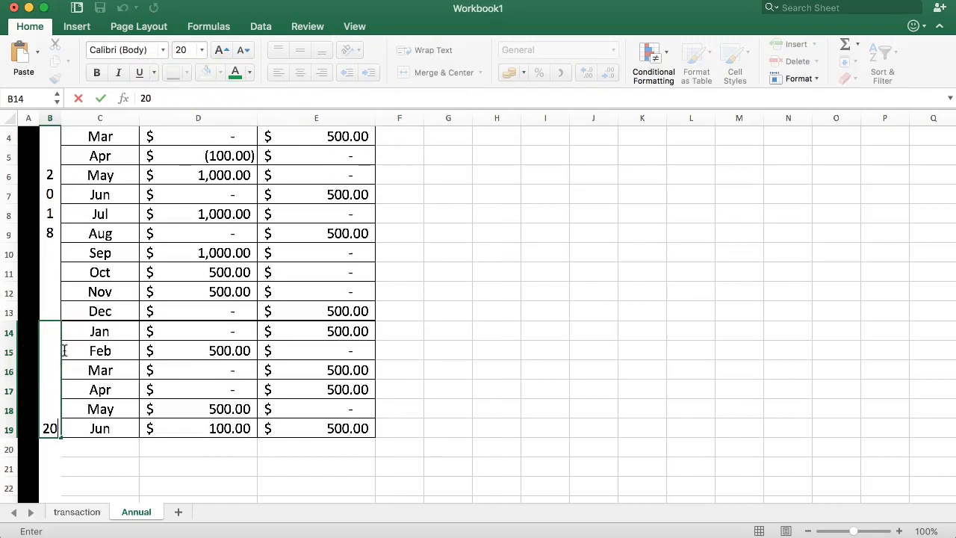
text(19)
key(Return)
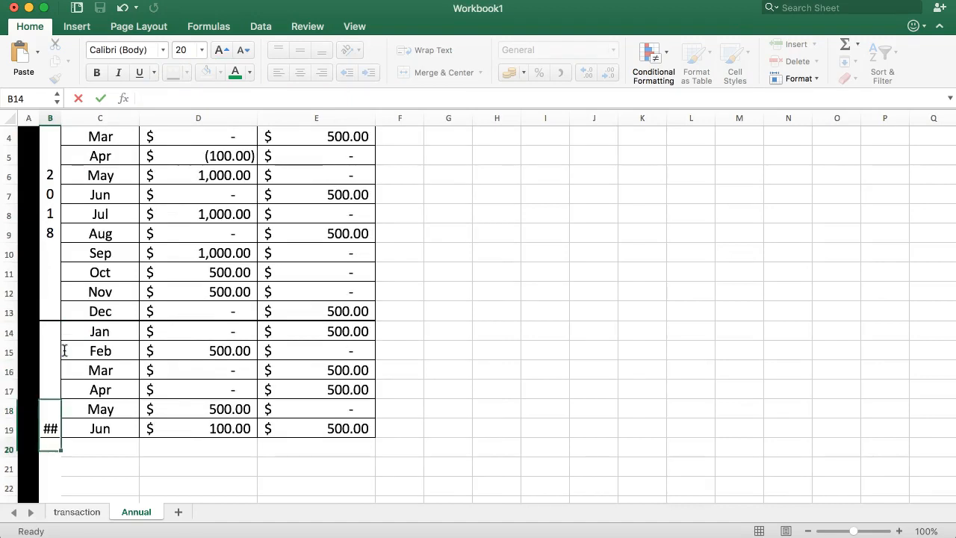
Align the 2019 label to the middle of its merged cell and set it to vertical text
click(45, 352)
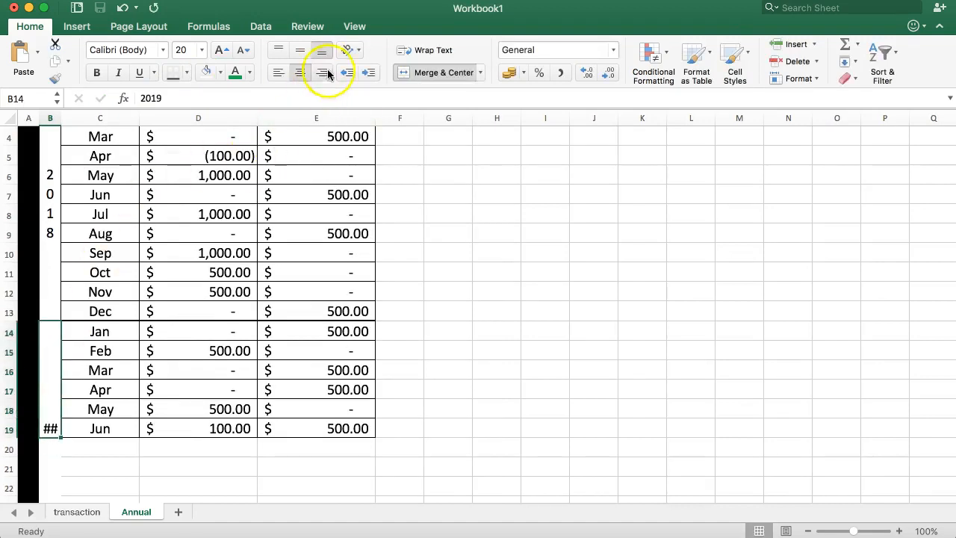
click(300, 49)
click(352, 49)
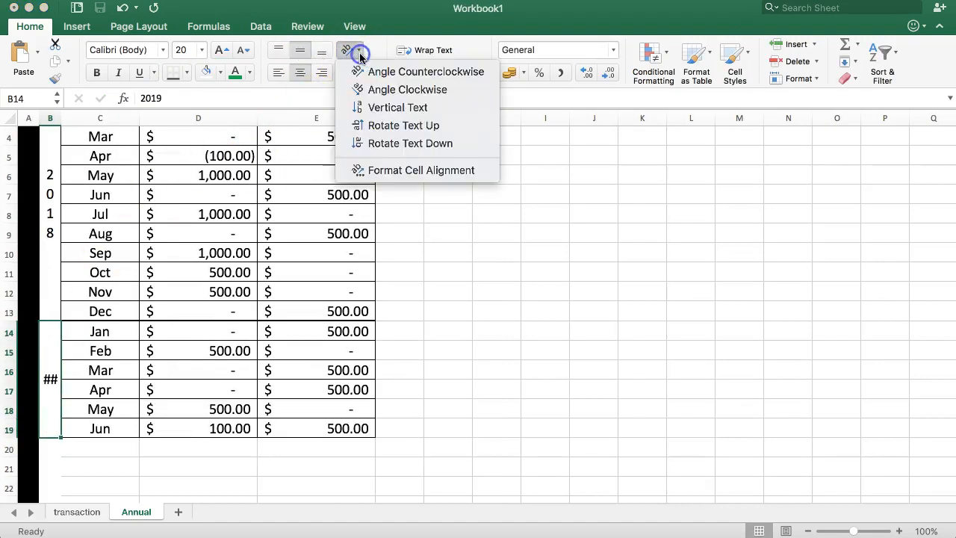
click(392, 108)
click(453, 286)
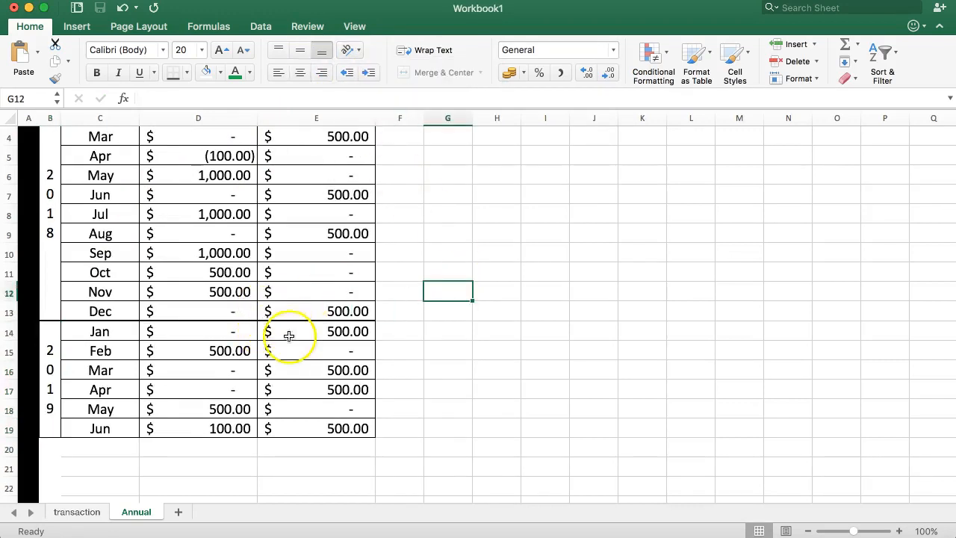
scroll(289, 336, down, 2)
drag(43, 316, 306, 314)
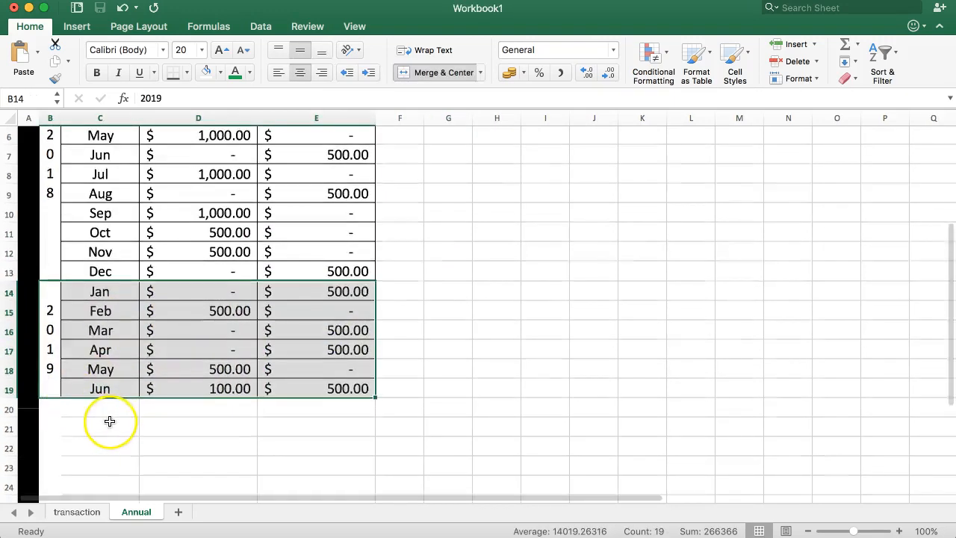
scroll(111, 389, down, 5)
scroll(117, 378, up, 8)
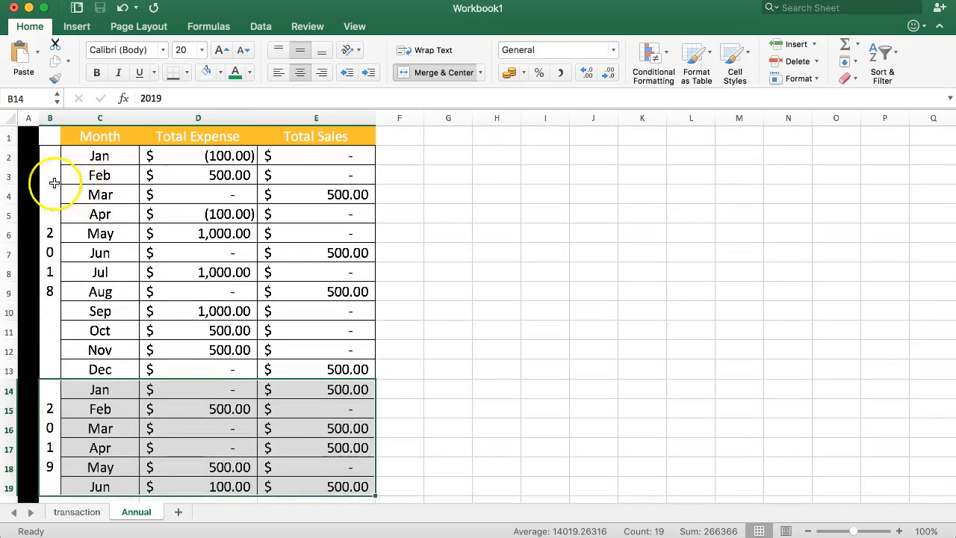
Copy the orange header formatting from the Month cell to the blank header cell B1
mouse_move(55, 141)
mouse_down()
mouse_move(68, 136)
mouse_move(48, 134)
mouse_up()
click(119, 141)
click(55, 82)
click(47, 135)
click(403, 154)
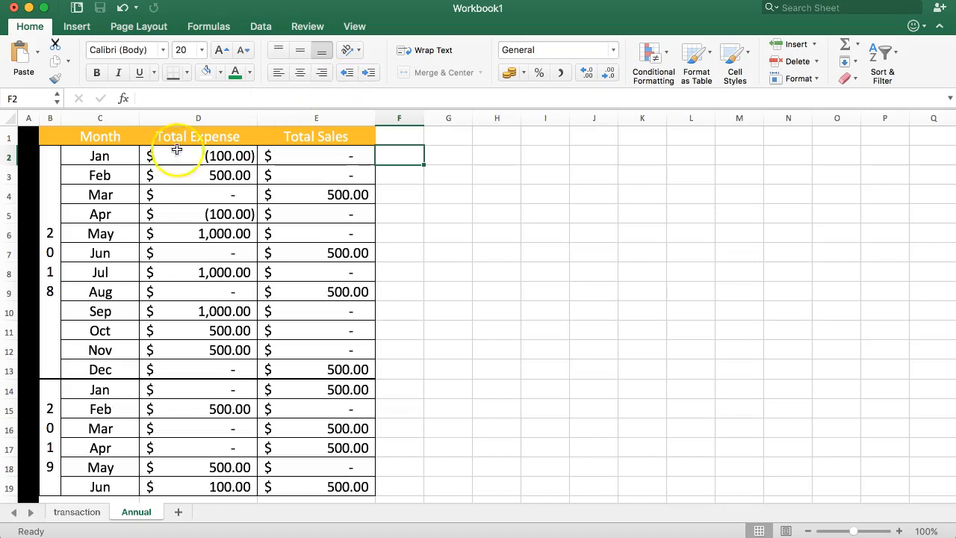
On the transaction sheet, enter a 1 January date in B21, the first empty row below the existing transactions
click(84, 515)
scroll(174, 396, down, 6)
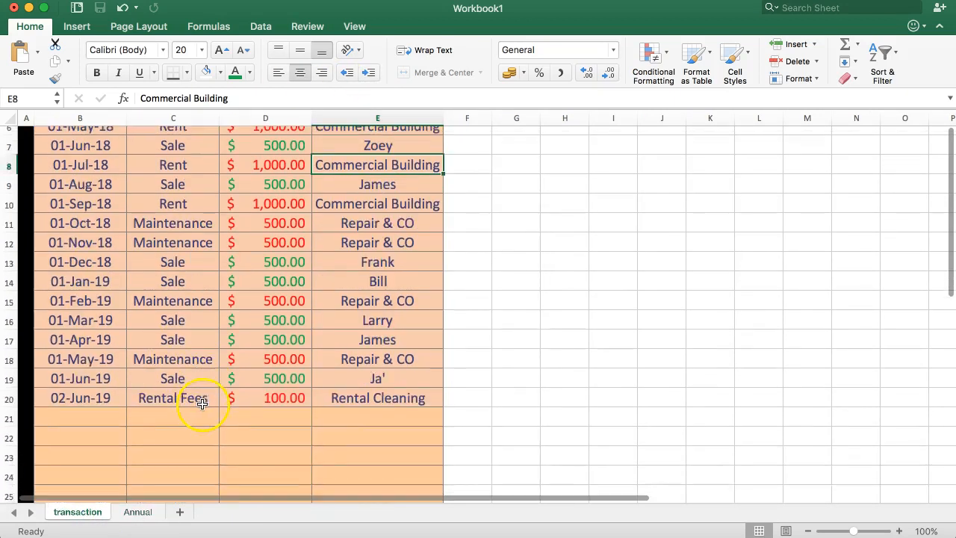
click(86, 408)
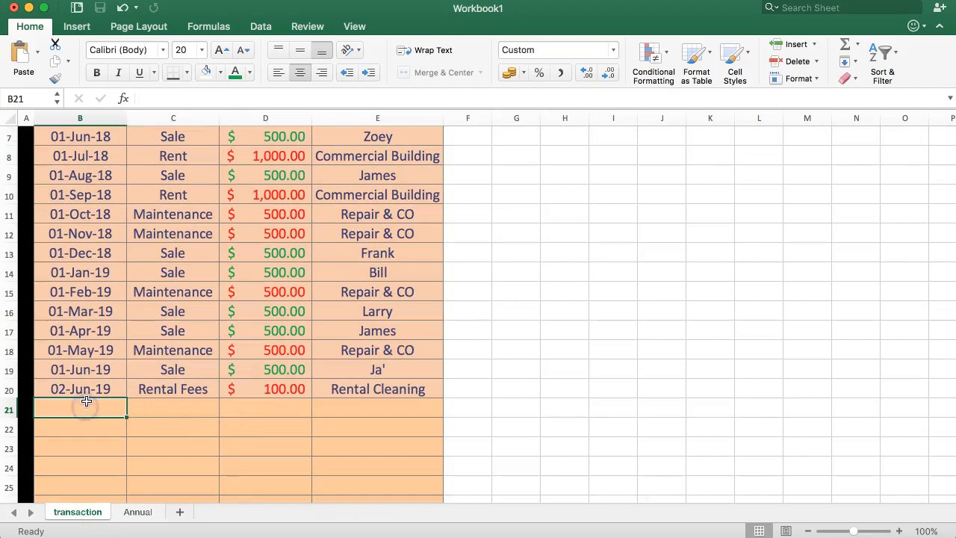
text(1)
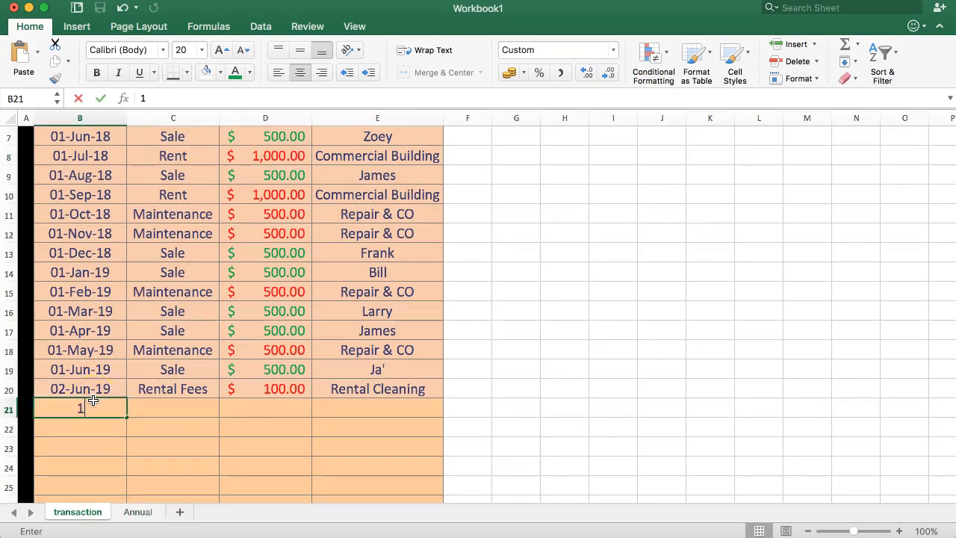
text(-jan-2019)
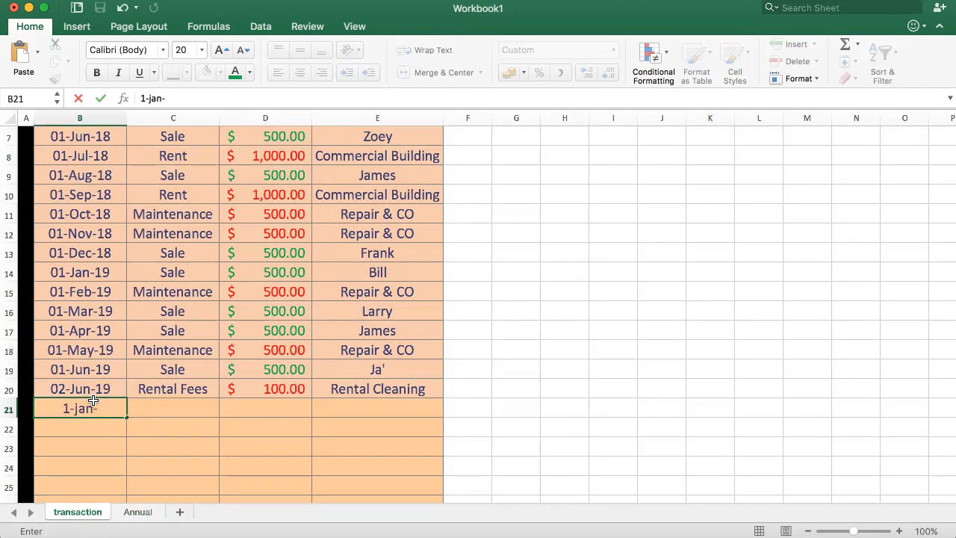
key(Tab)
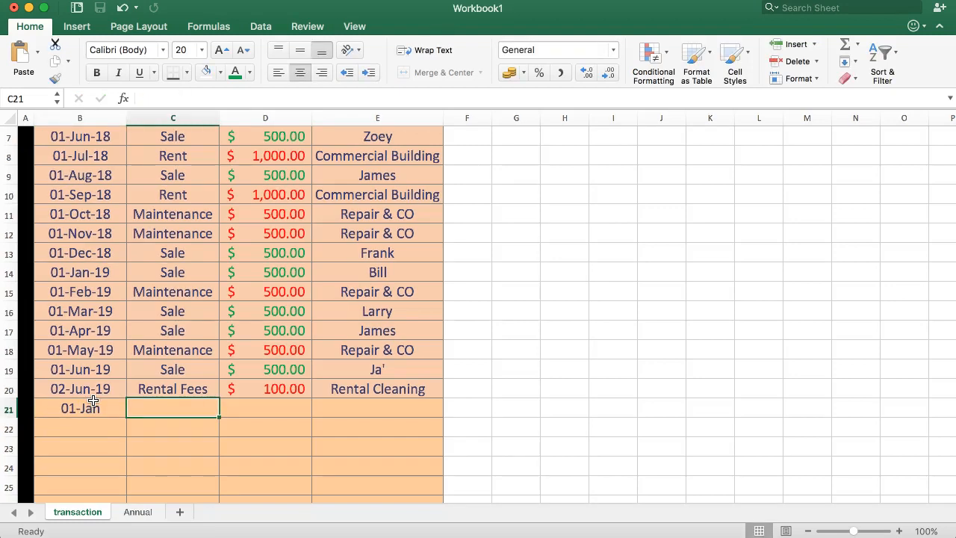
Complete the transaction in row 21 with type Hotel Fees, amount 500000 and payee Hilton Hotel
text(Hotel Fee)
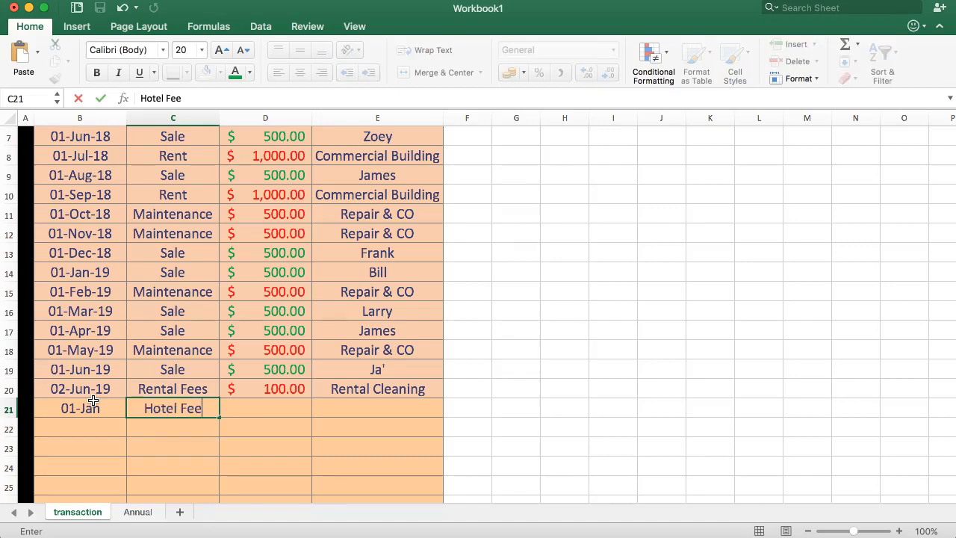
text(s)
key(Tab)
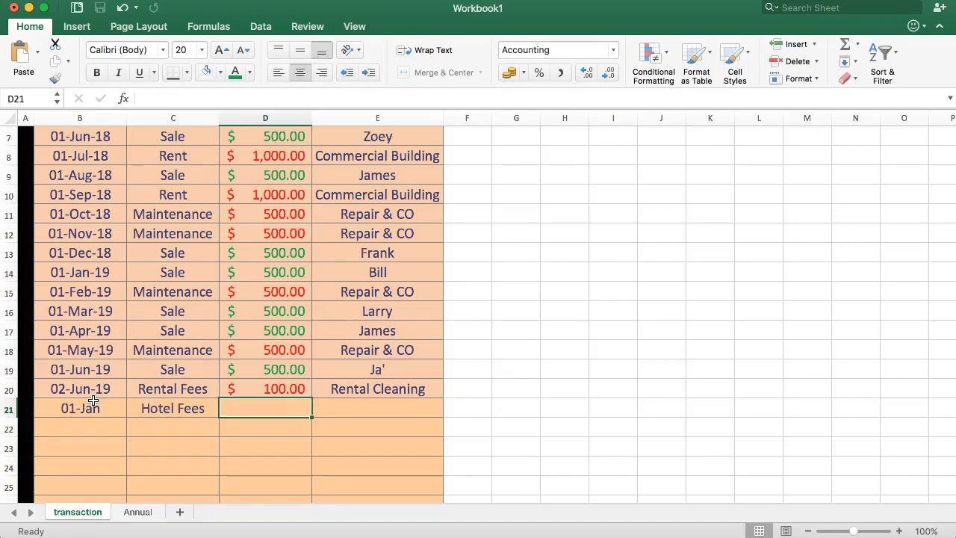
text(500000)
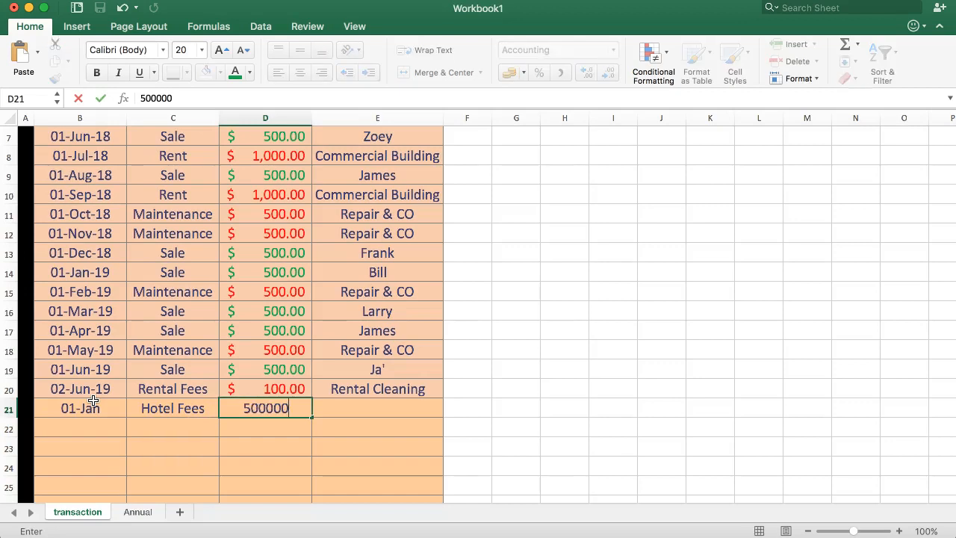
key(Tab)
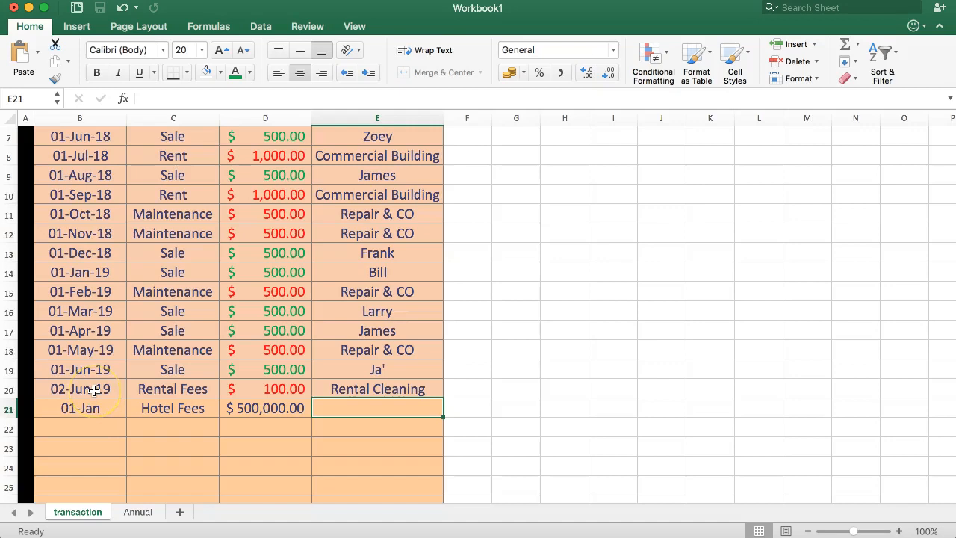
text(H)
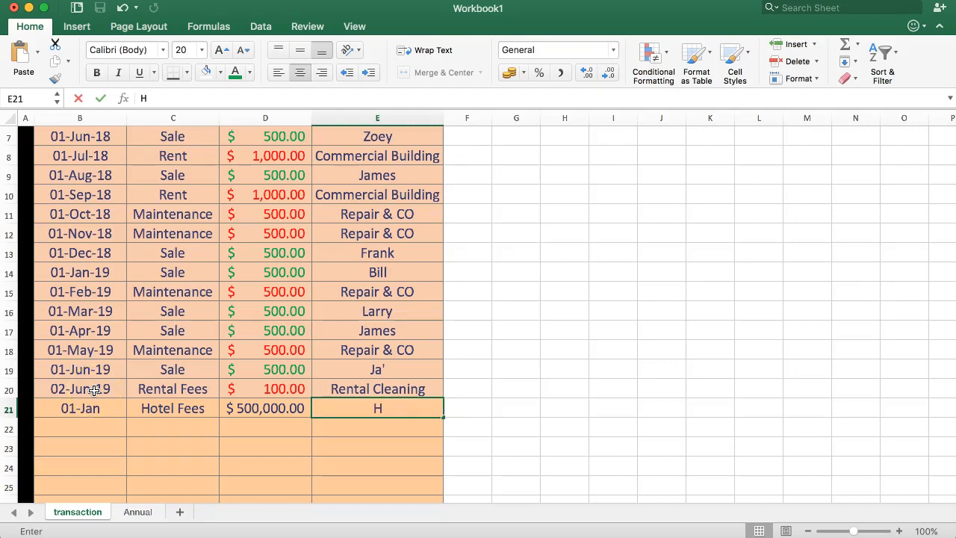
text(ilto)
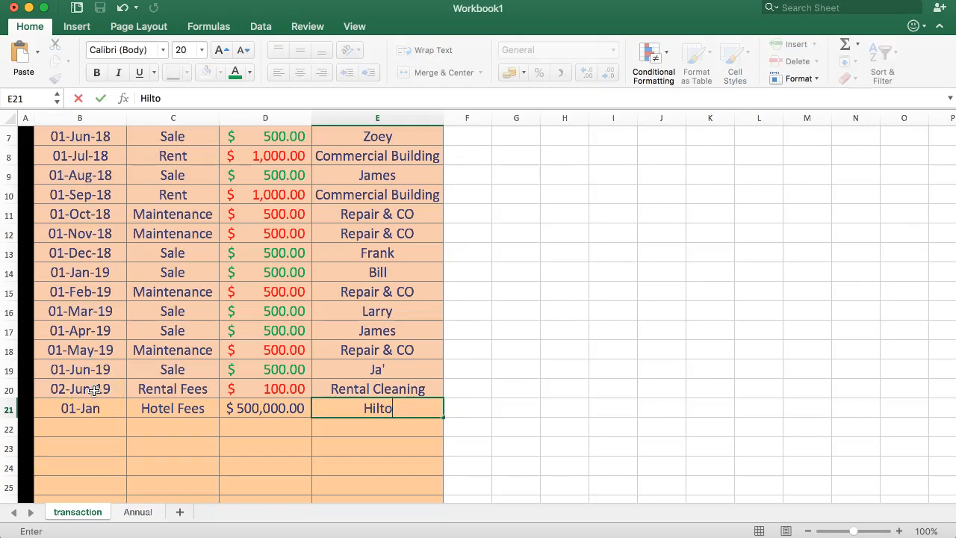
text(n Hotel)
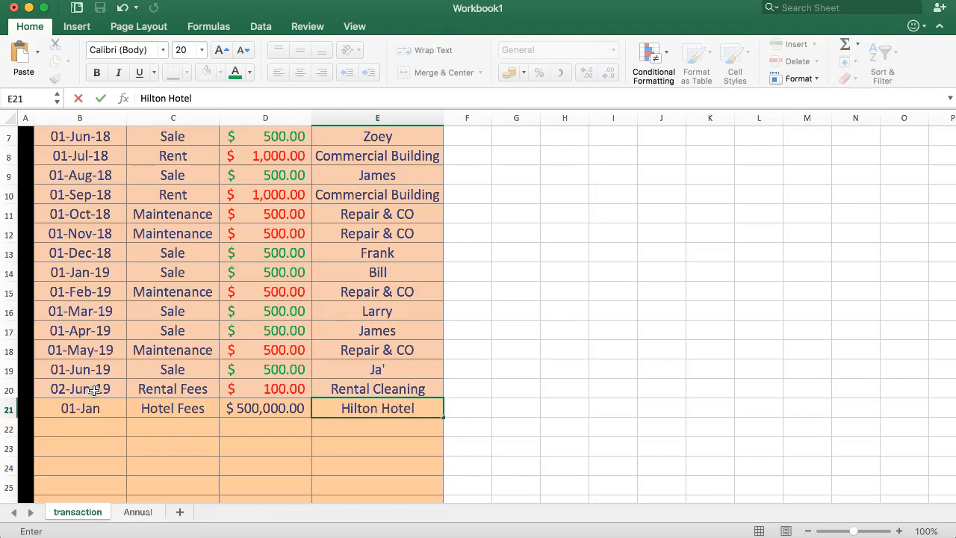
key(Return)
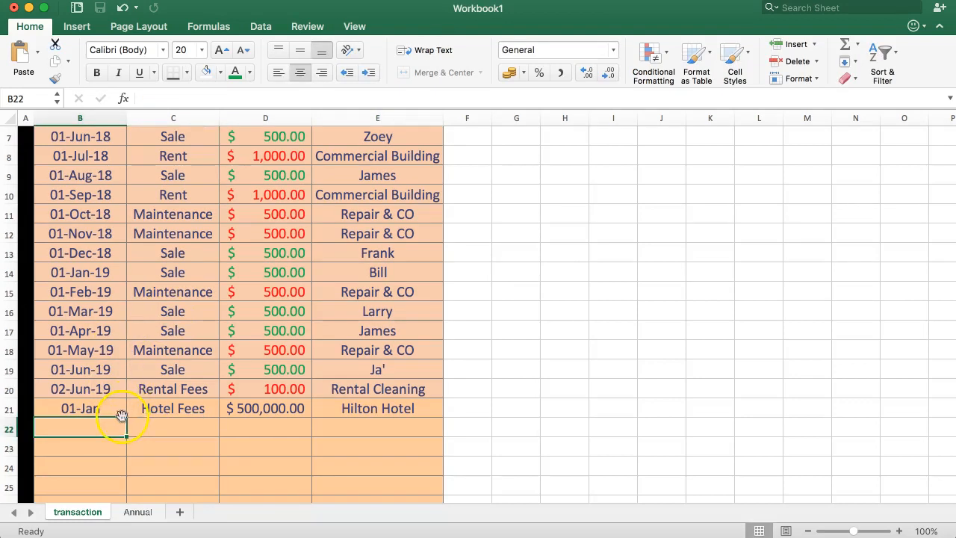
Check on the Annual sheet how the new hotel expense affects the first January's Total Expense and inspect the neighbouring SUMIF formulas
scroll(122, 426, up, 1)
click(133, 511)
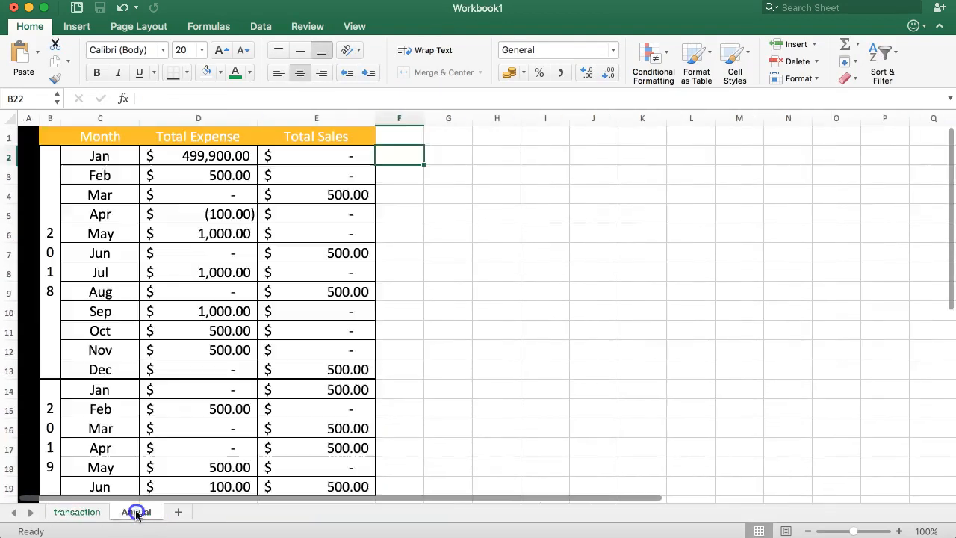
click(203, 154)
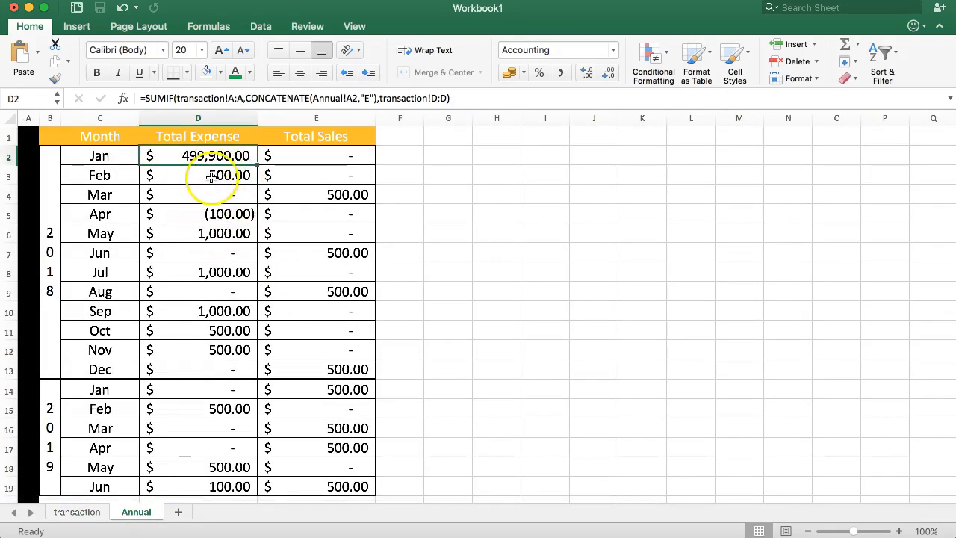
click(299, 169)
click(296, 215)
click(239, 229)
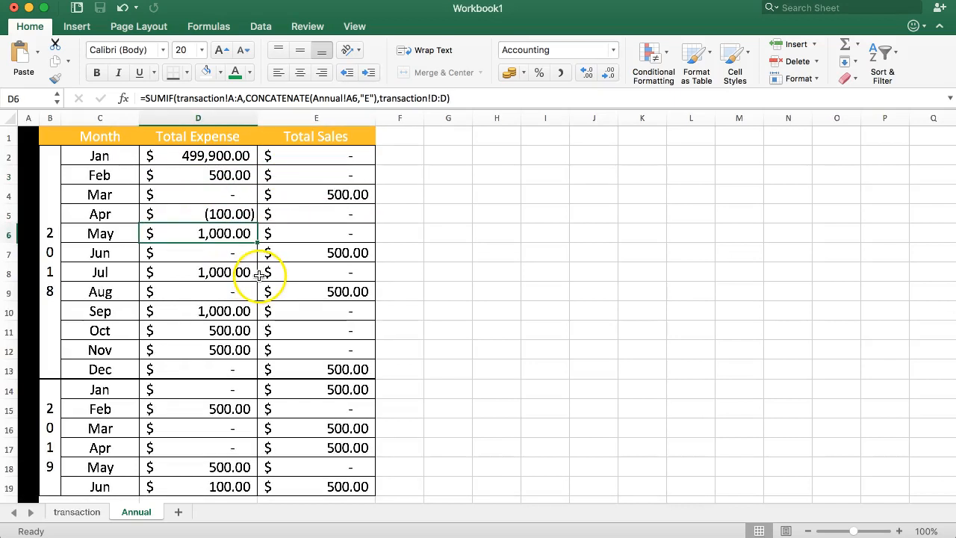